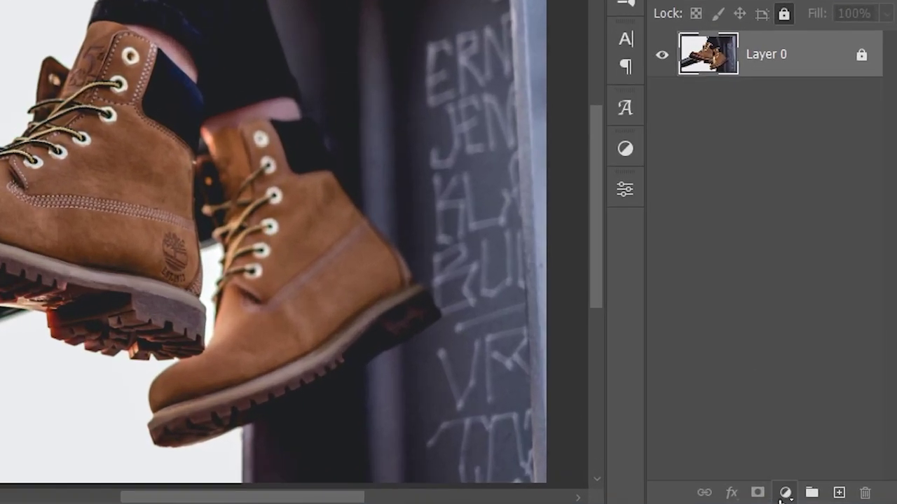
Step: Open the Layers panel's list of new fill and adjustment layer types
left_click(817, 467)
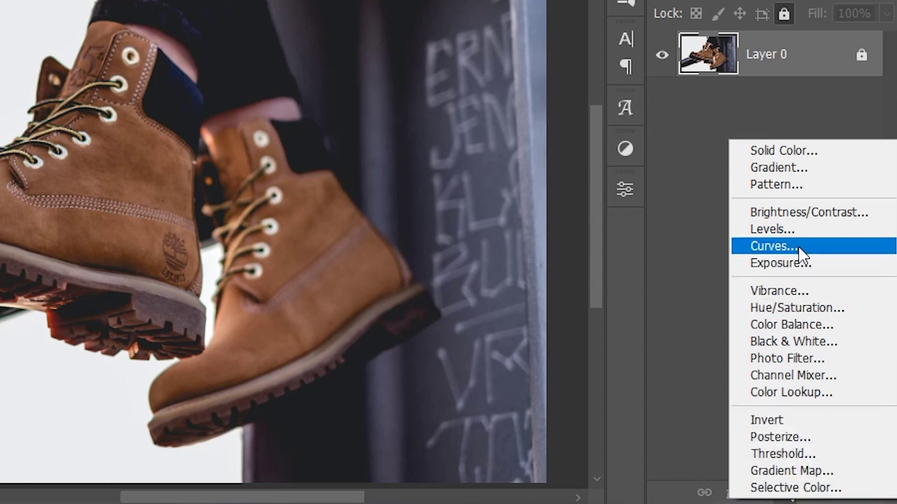
Step: Add a Brightness/Contrast adjustment layer with brightness lowered to -62
left_click(793, 212)
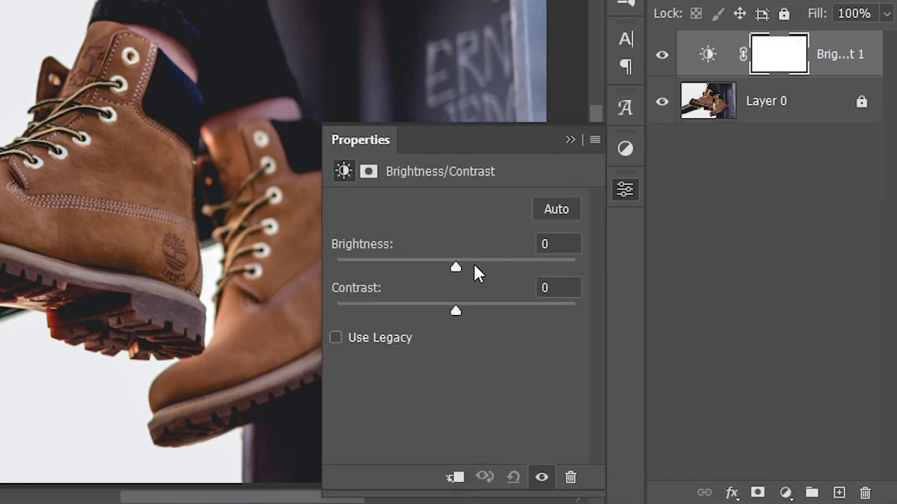
left_click_drag(453, 267, 405, 267)
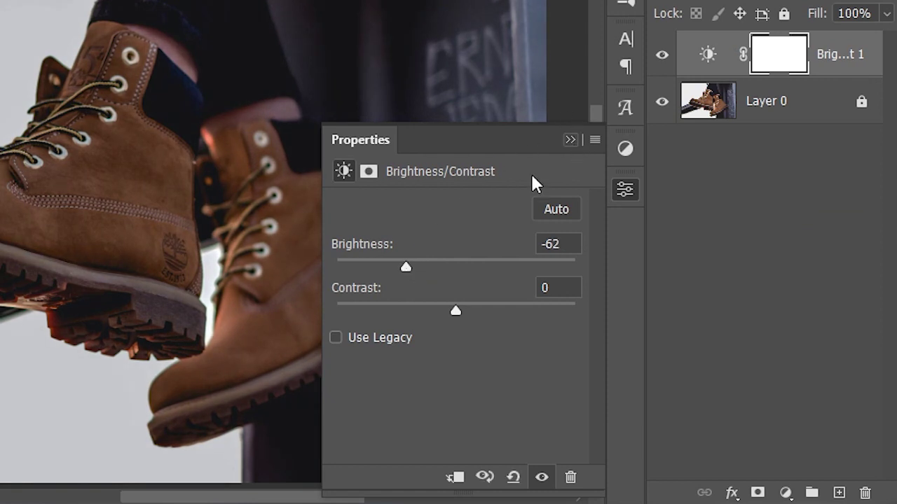
left_click(586, 145)
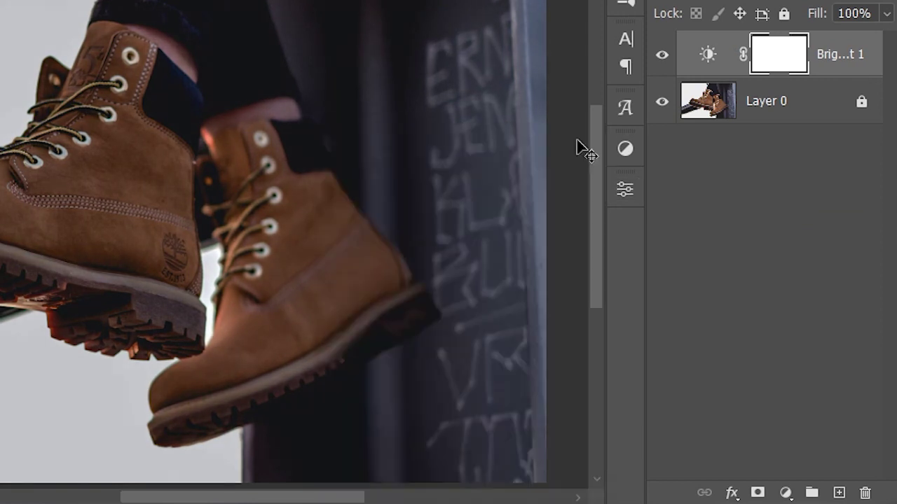
Step: Add a Curves adjustment with darker shadows, lifted upper tones and slightly lowered highlights
left_click(786, 492)
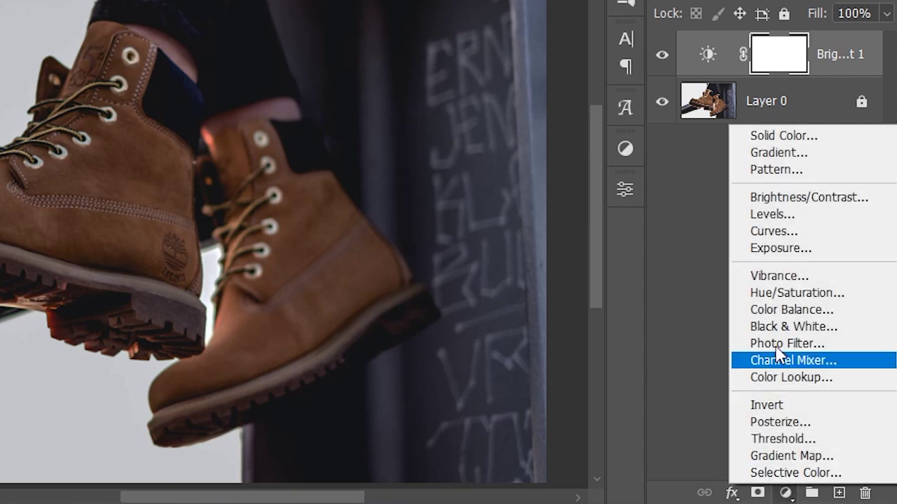
left_click(756, 230)
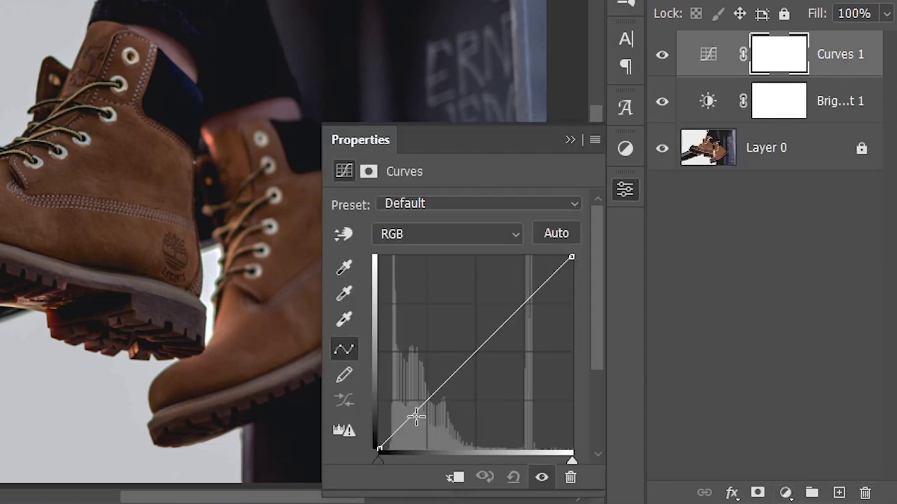
left_click_drag(410, 419, 415, 426)
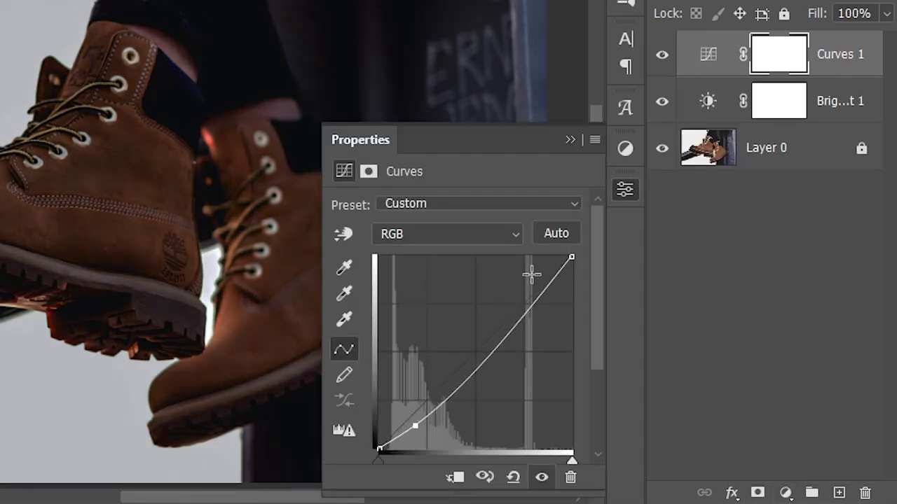
left_click_drag(529, 309, 528, 286)
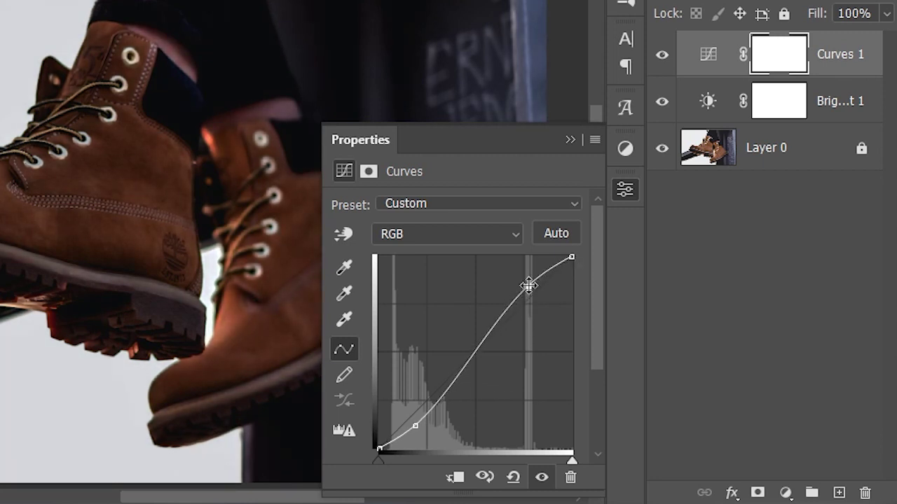
left_click_drag(572, 257, 571, 267)
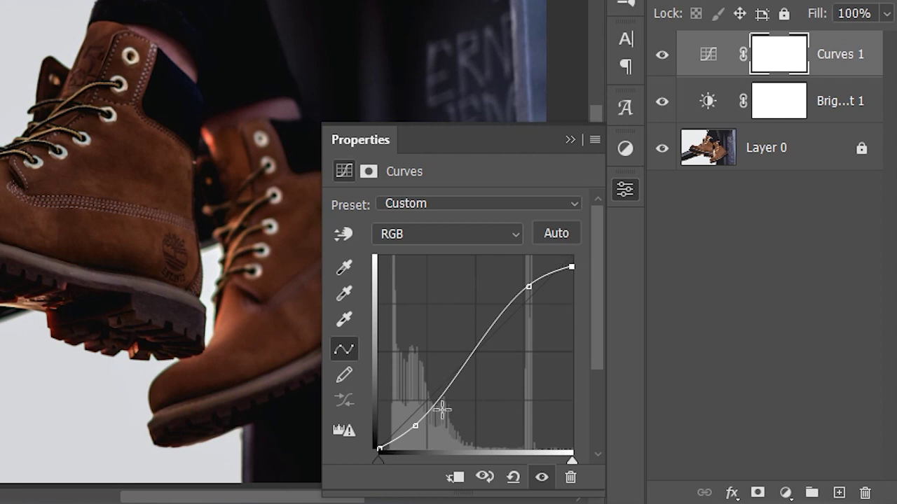
Step: Ease the Brightness/Contrast layer back to -51 brightness, then select Curves 1
left_click(566, 139)
double_click(709, 98)
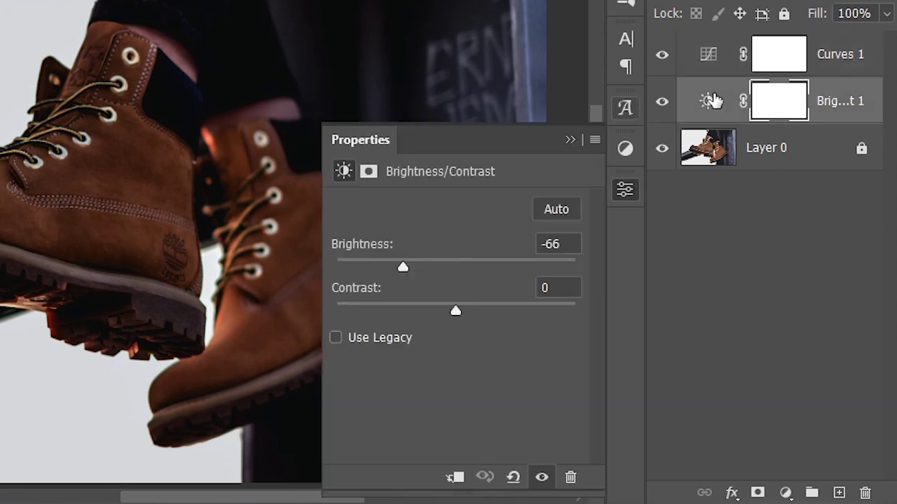
left_click_drag(401, 267, 415, 267)
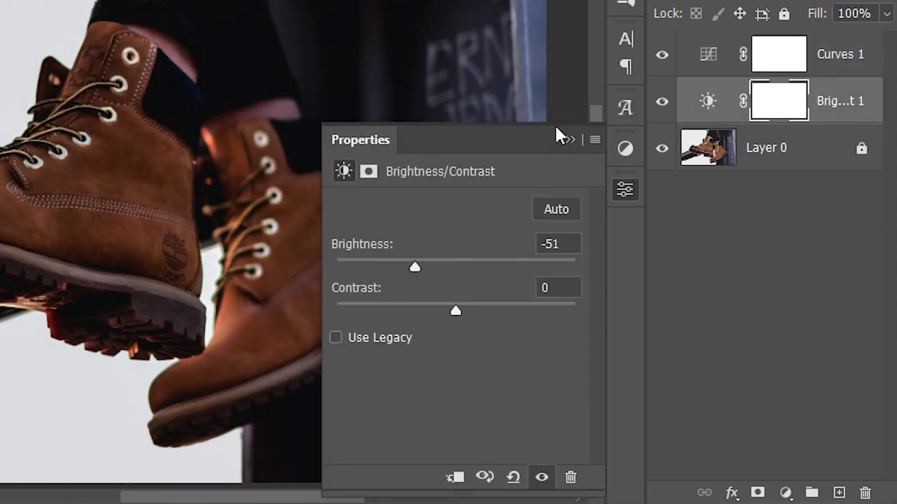
left_click(566, 140)
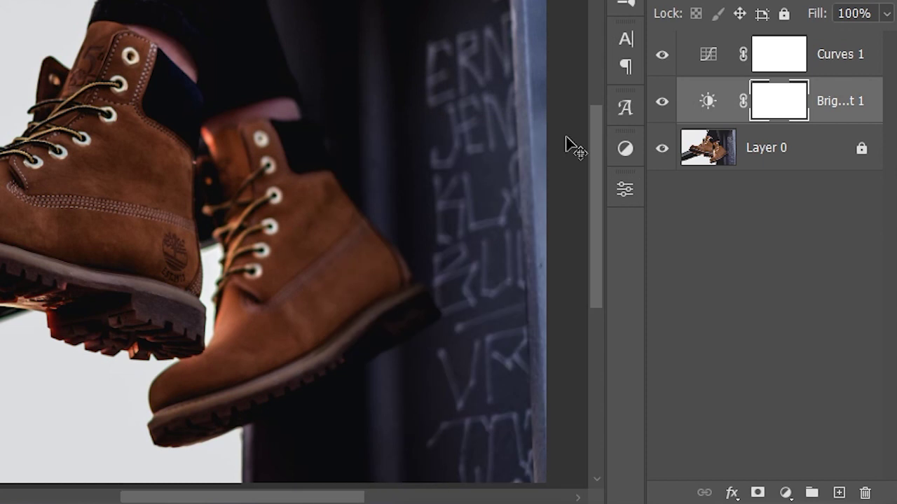
left_click(721, 70)
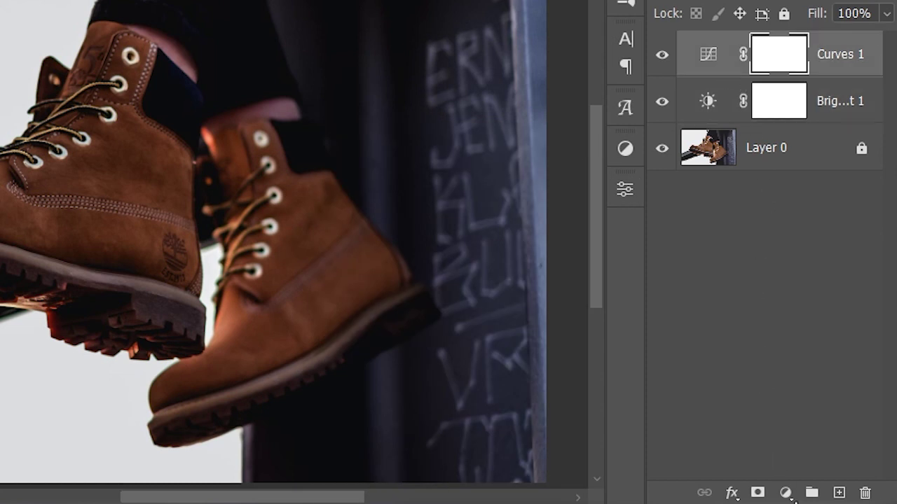
Step: Add a pure white Solid Color fill layer and invert its mask to hide it
left_click(788, 494)
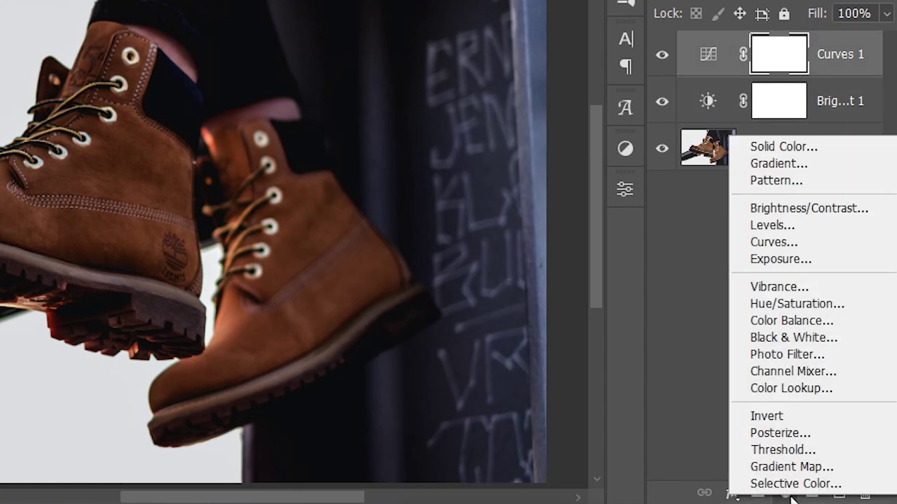
left_click(831, 148)
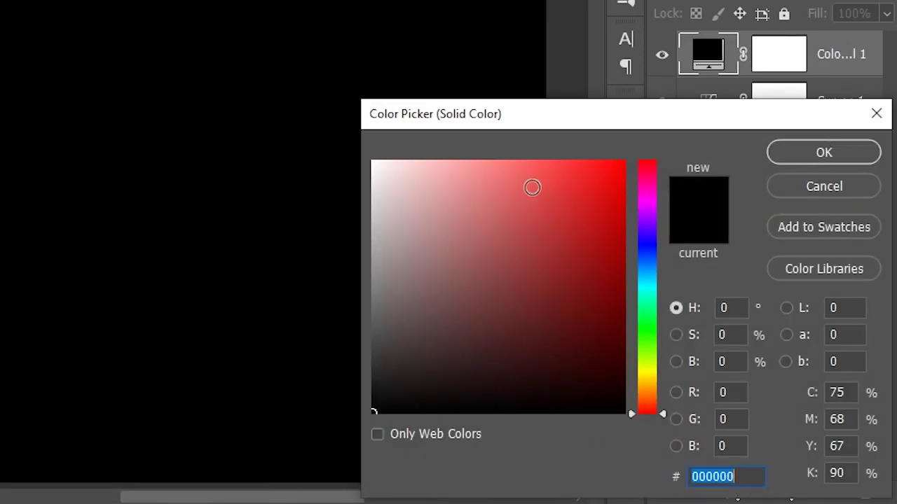
mouse_move(531, 187)
left_mouse_down()
mouse_move(386, 156)
mouse_move(355, 140)
left_mouse_up()
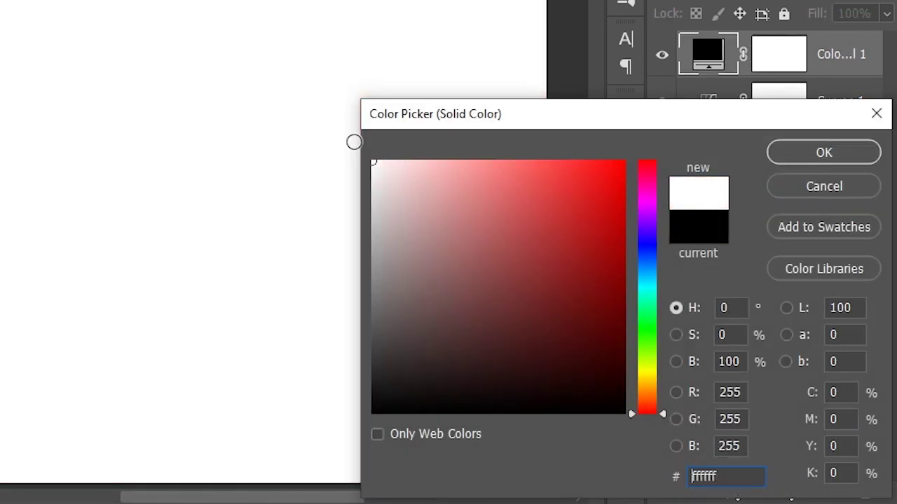
left_click(838, 152)
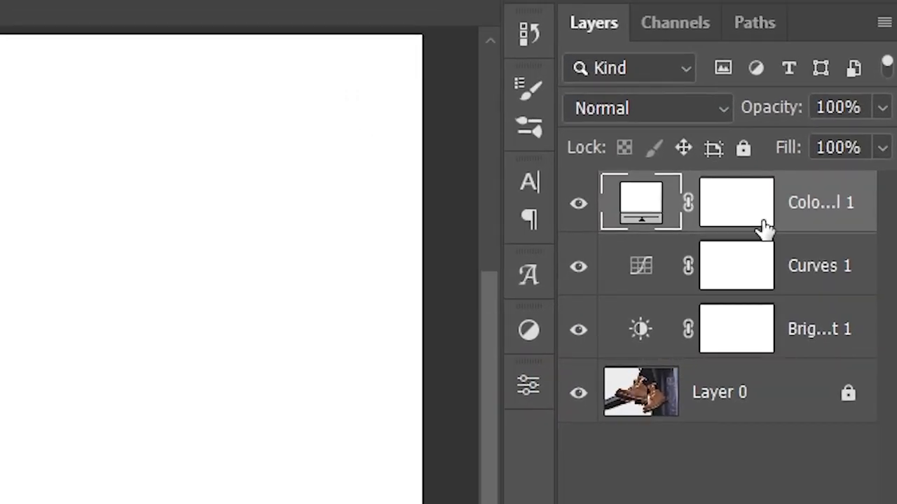
left_click(764, 226)
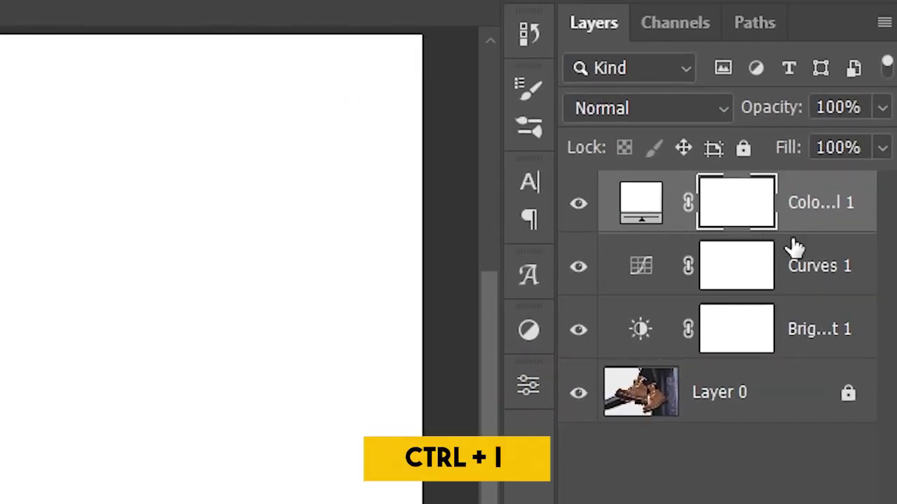
key("ctrl+i")
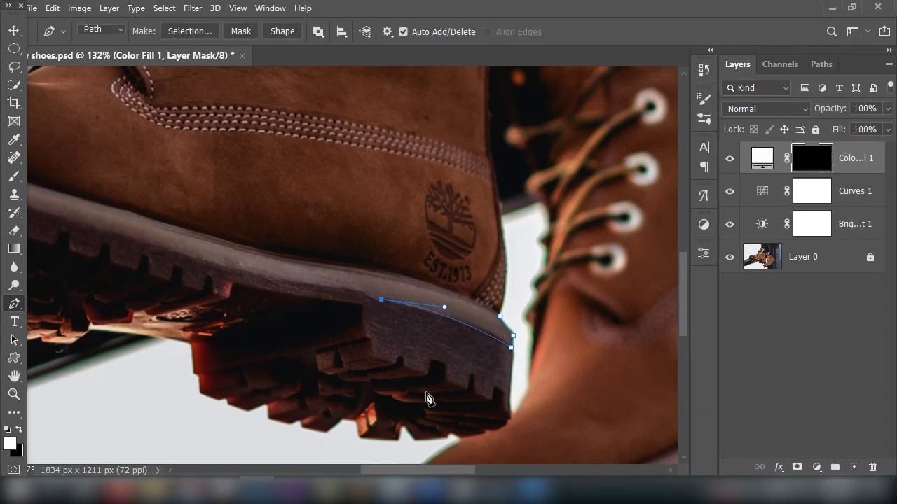
Step: Pan along the sole and start a curved pen path around its toe
key("space")
left_click_drag(399, 379, 534, 376)
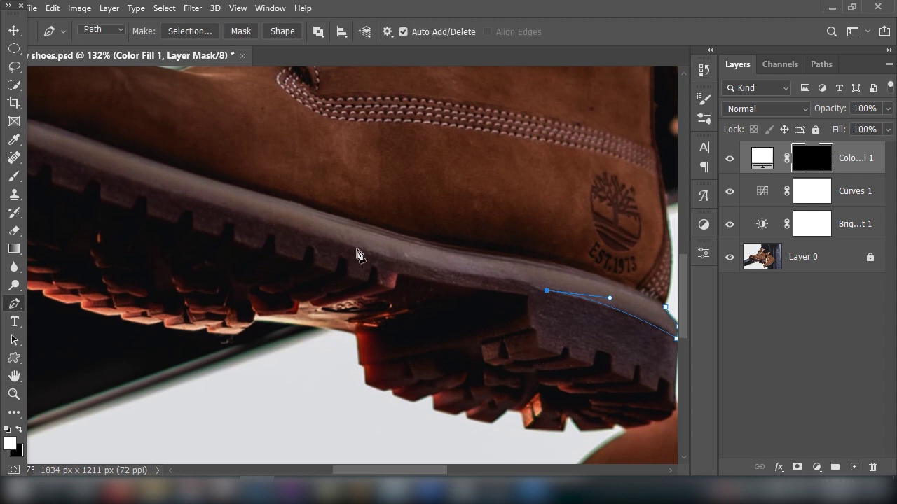
left_click_drag(352, 248, 320, 237)
left_click_drag(121, 175, 101, 166)
left_click_drag(412, 470, 360, 471)
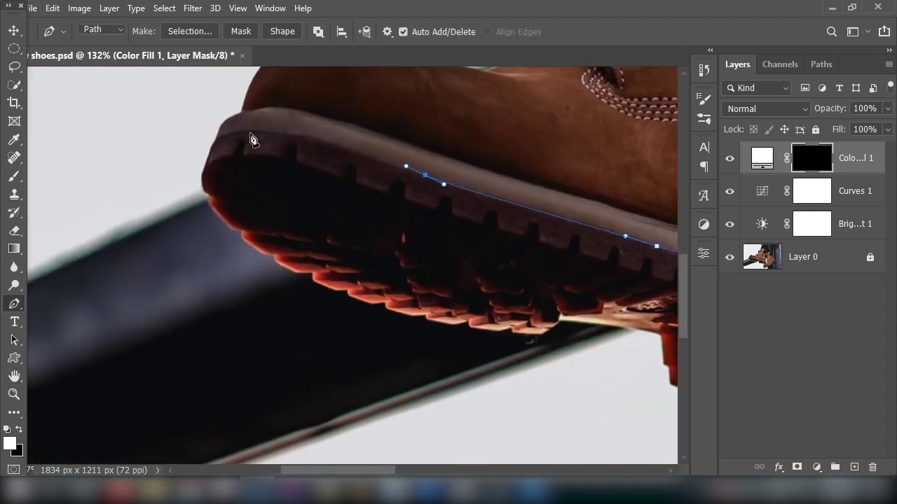
left_click_drag(251, 133, 281, 129)
left_click_drag(218, 137, 183, 145)
left_click_drag(242, 112, 312, 119)
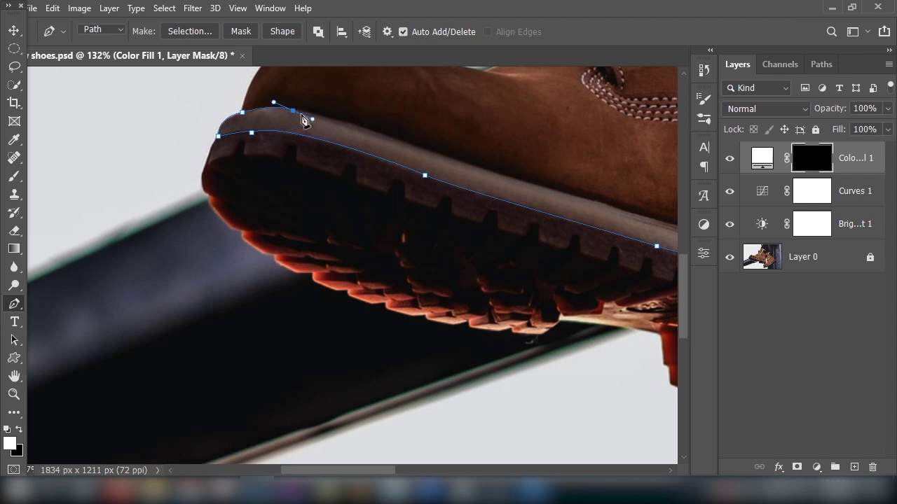
Step: Extend the pen path along the sole's top edge back to the heel
left_click_drag(415, 146, 458, 166)
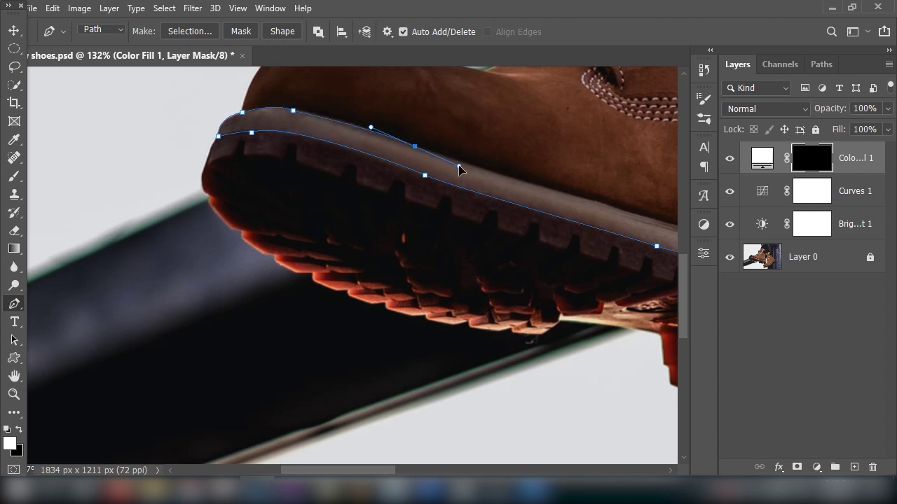
left_click_drag(376, 467, 419, 469)
left_click_drag(203, 165, 183, 160)
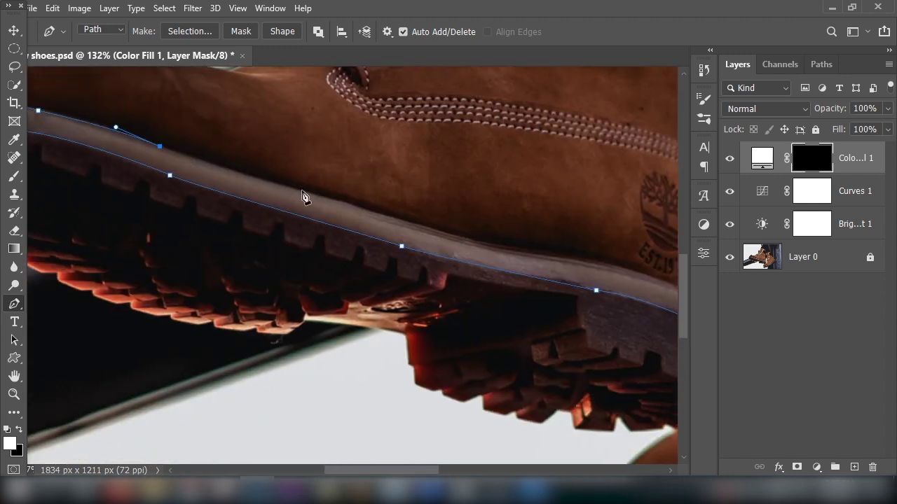
left_click_drag(301, 191, 320, 194)
left_click_drag(428, 228, 448, 241)
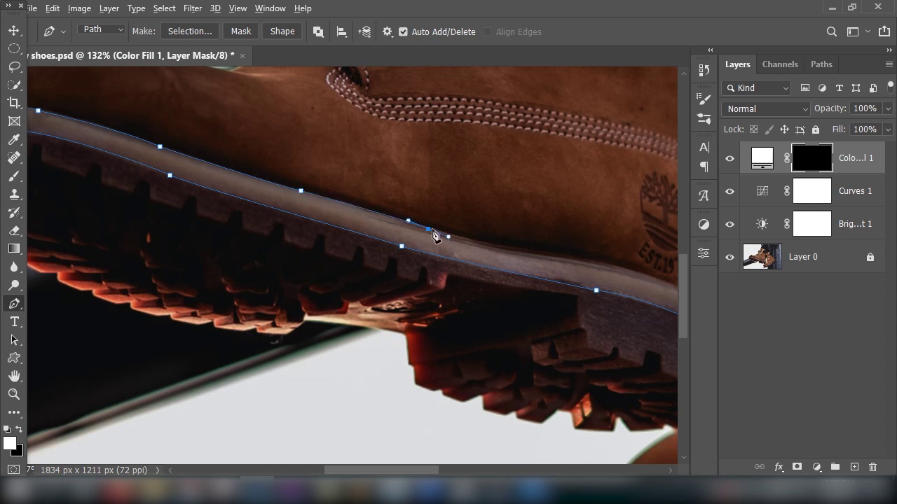
left_click_drag(571, 260, 612, 261)
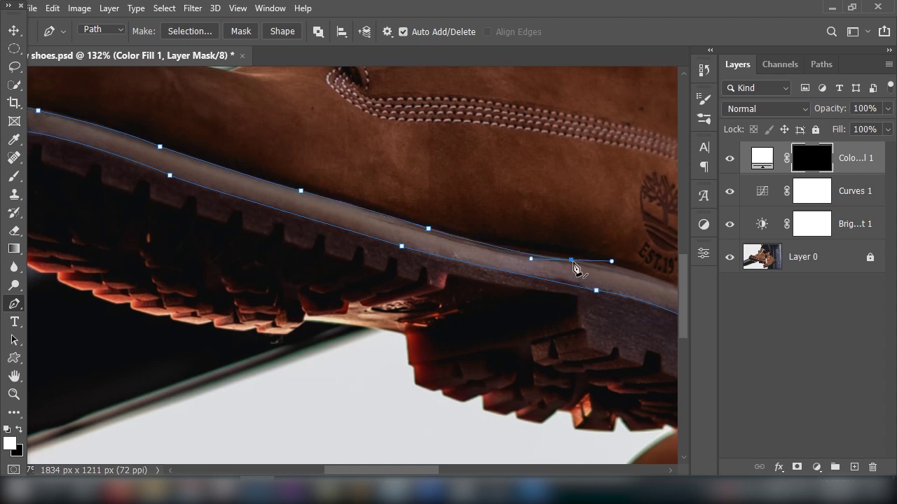
left_click_drag(412, 469, 449, 470)
mouse_move(501, 307)
left_mouse_down()
mouse_move(540, 342)
mouse_move(514, 326)
left_mouse_up()
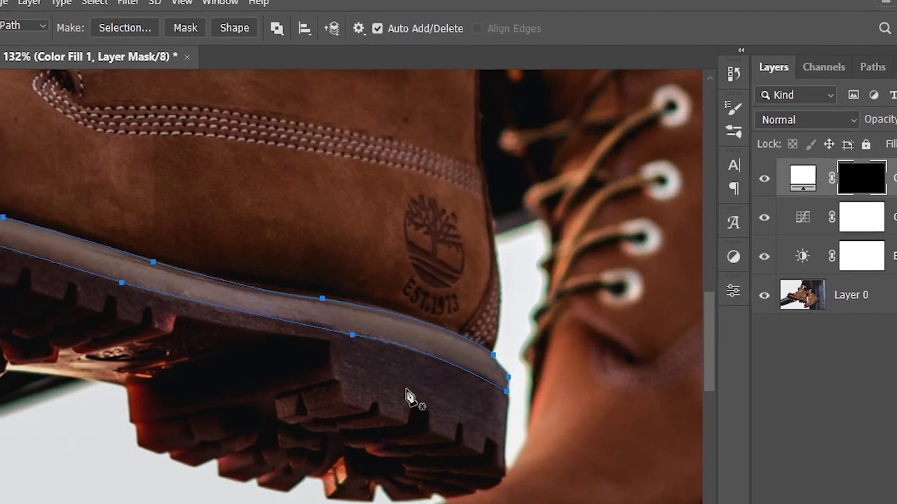
Step: Turn the sole path into a 0-feather selection and reveal the white strip through the mask
right_click(420, 340)
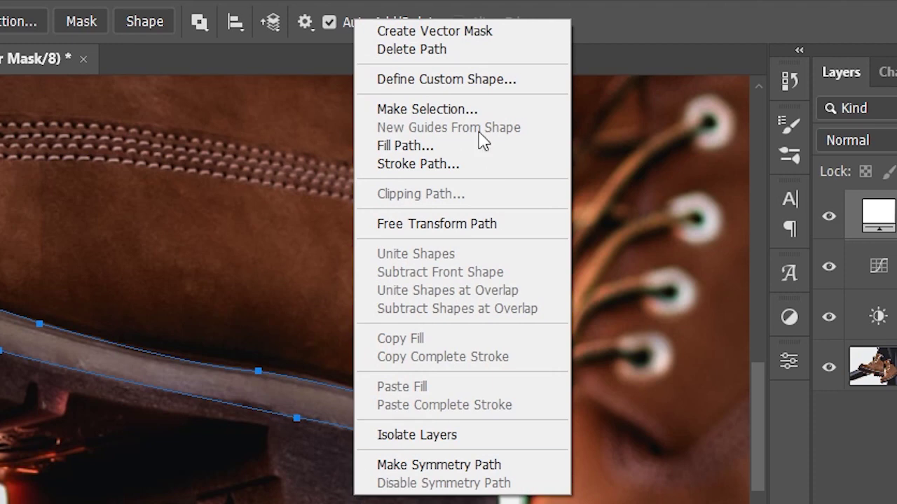
left_click(474, 110)
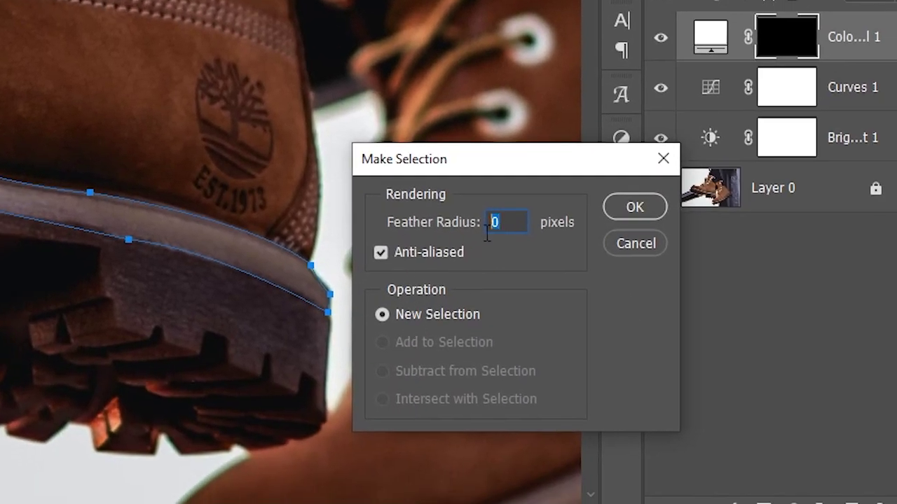
left_click(640, 209)
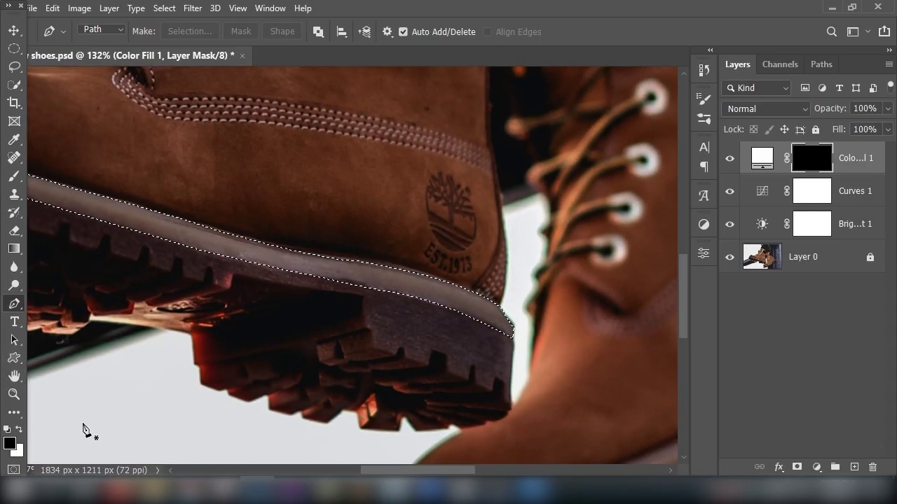
key("Delete")
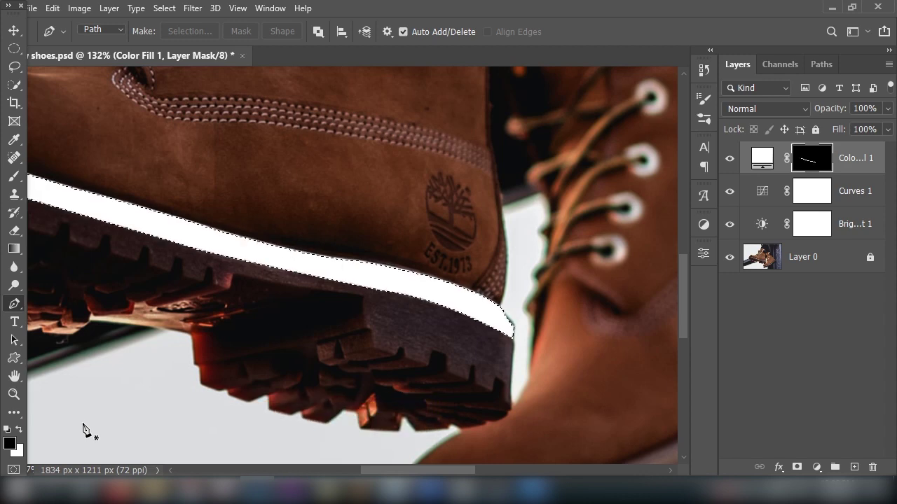
key("ctrl+d")
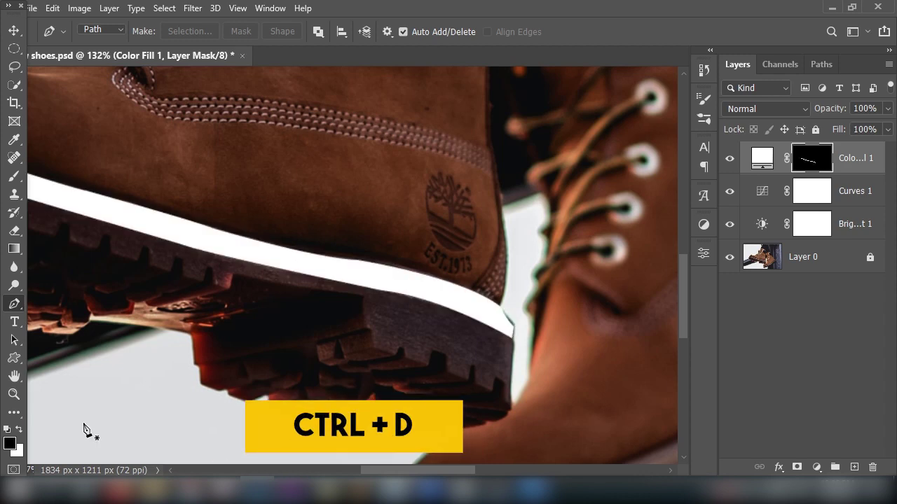
key("ctrl+0")
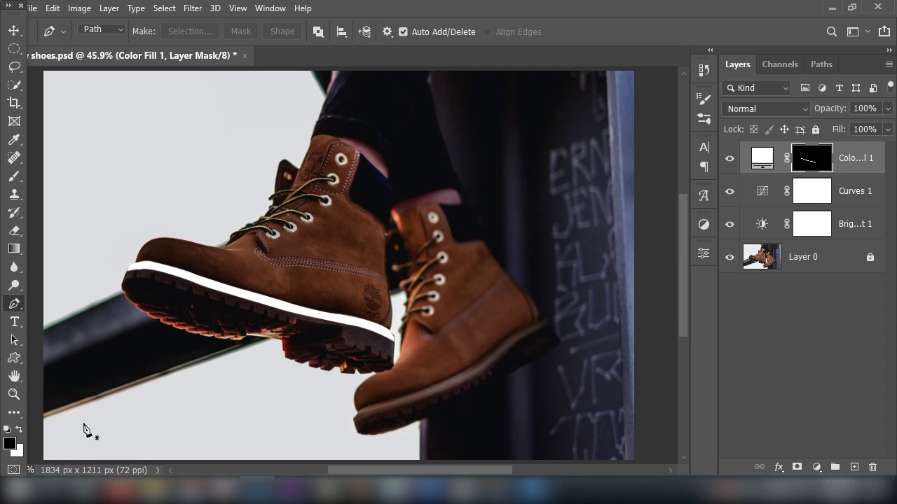
Step: Zoom in on the front boot and trace a closed pen path around the stitched seam
left_click(14, 394)
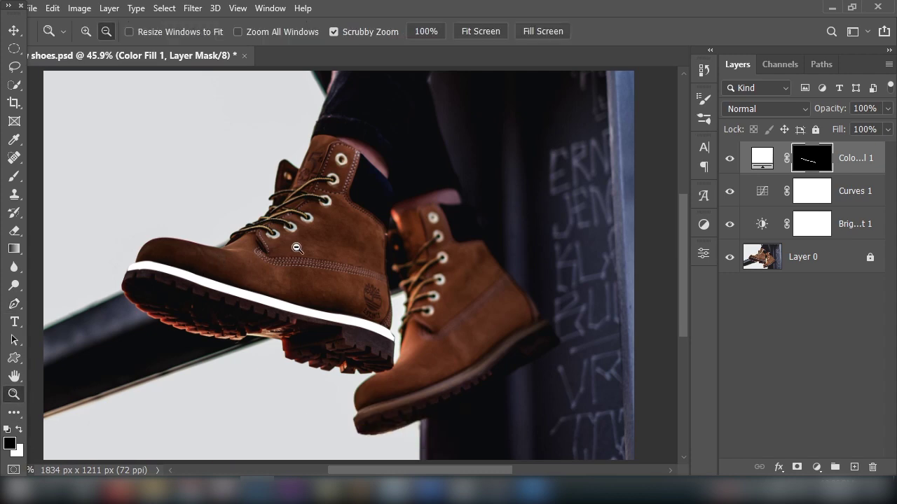
left_click_drag(213, 263, 350, 239)
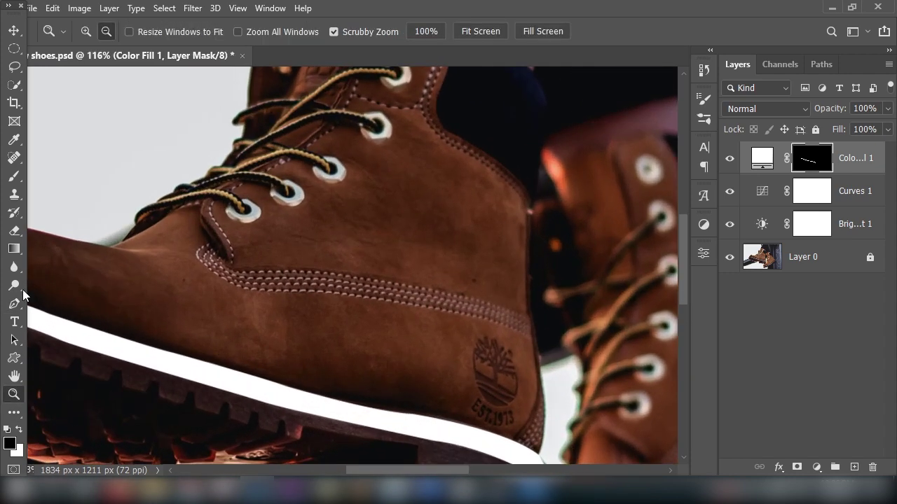
left_click(14, 305)
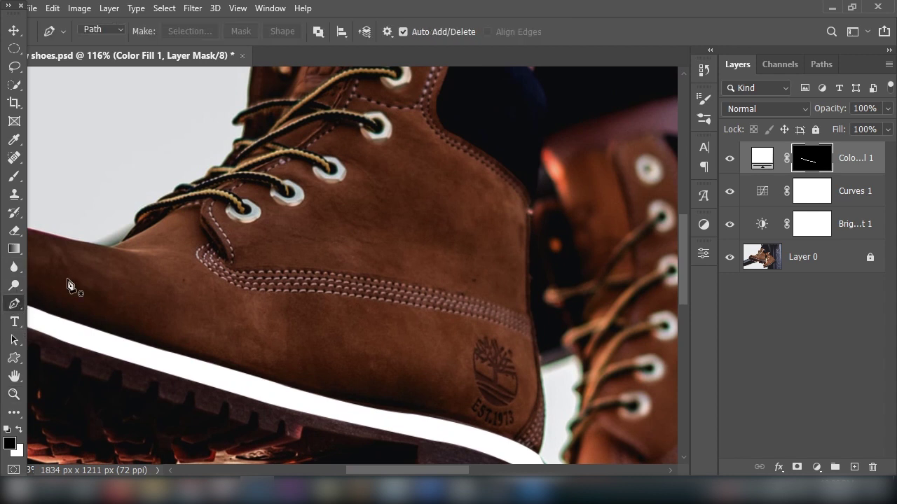
left_click(533, 339)
left_click_drag(329, 293, 217, 290)
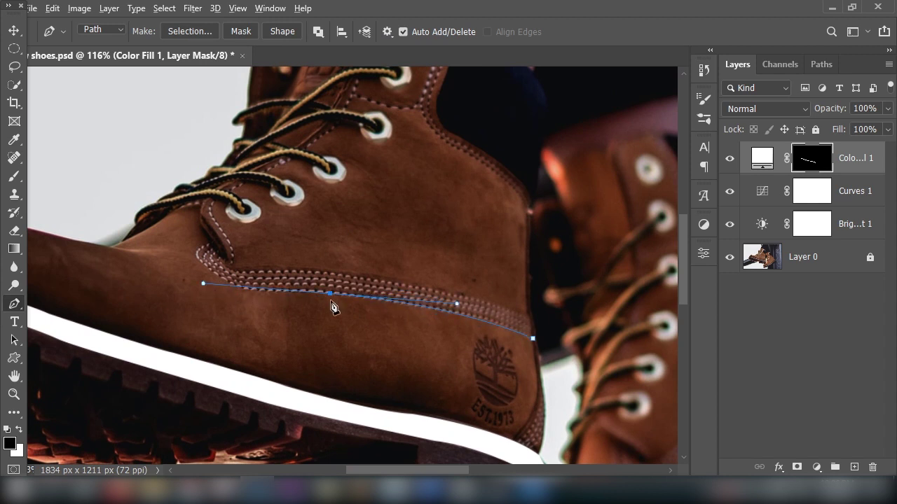
left_click(211, 272)
left_click(206, 243)
left_click(242, 271)
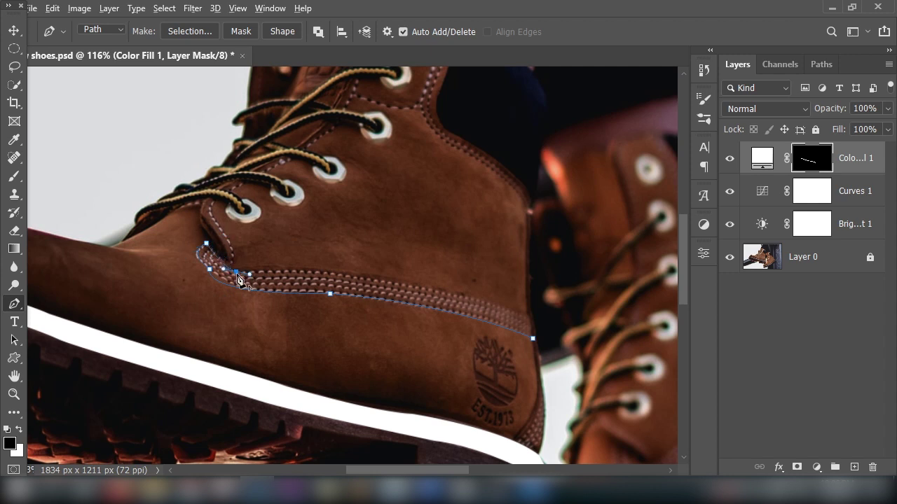
left_click_drag(387, 281, 420, 295)
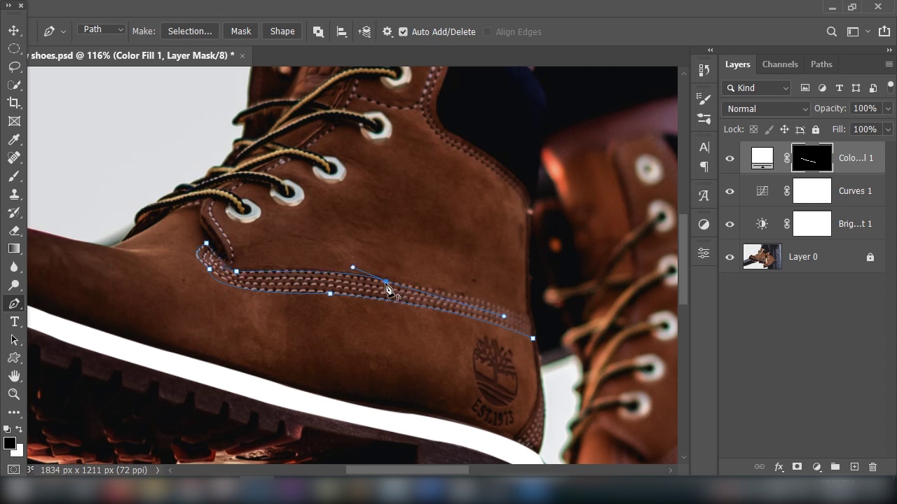
left_click(508, 309)
left_click(534, 339)
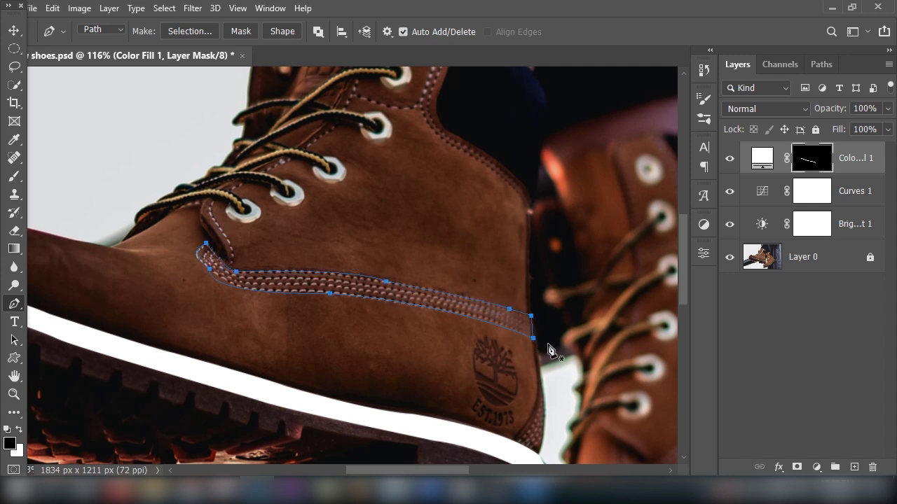
Step: Convert the seam path to a 0-feather selection, fill it white in the mask, and fit the view
right_click(547, 344)
left_click(588, 97)
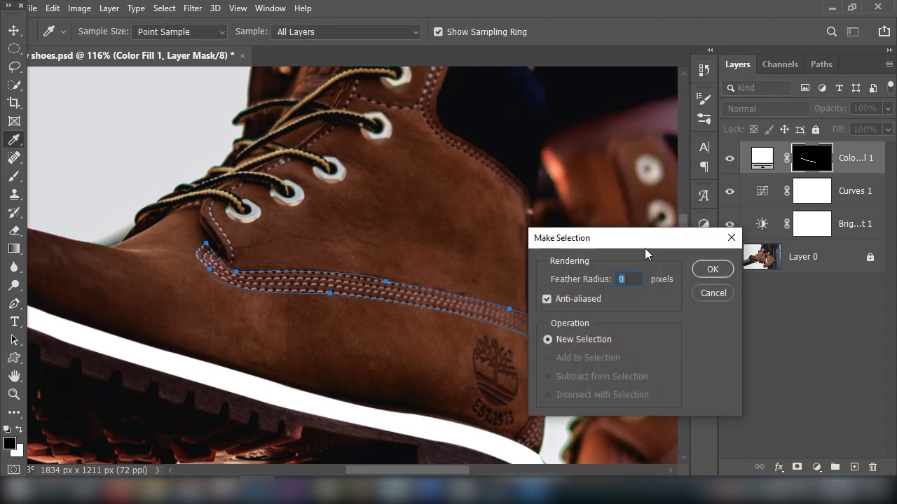
left_click(713, 272)
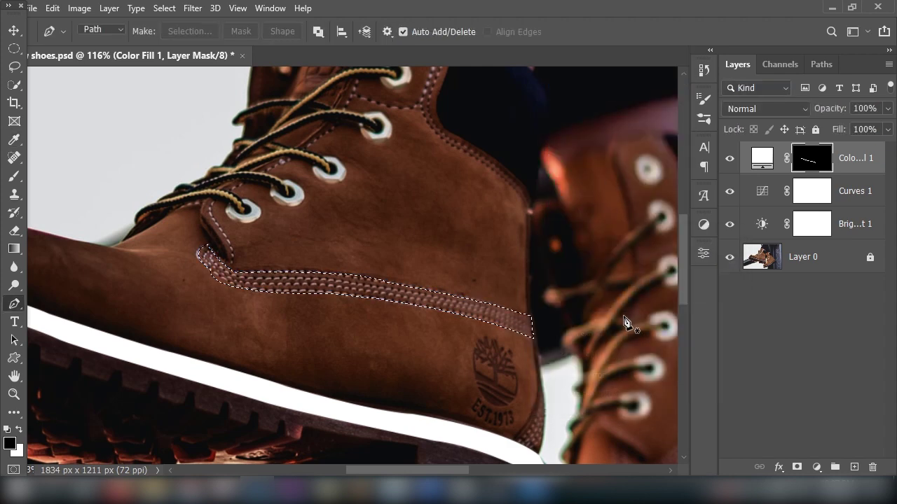
key("ctrl+BackSpace")
key("ctrl+d")
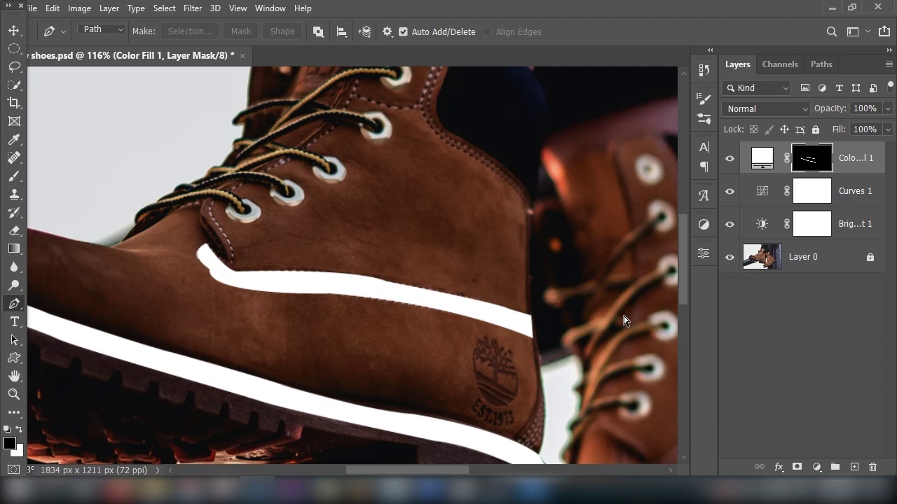
key("ctrl+0")
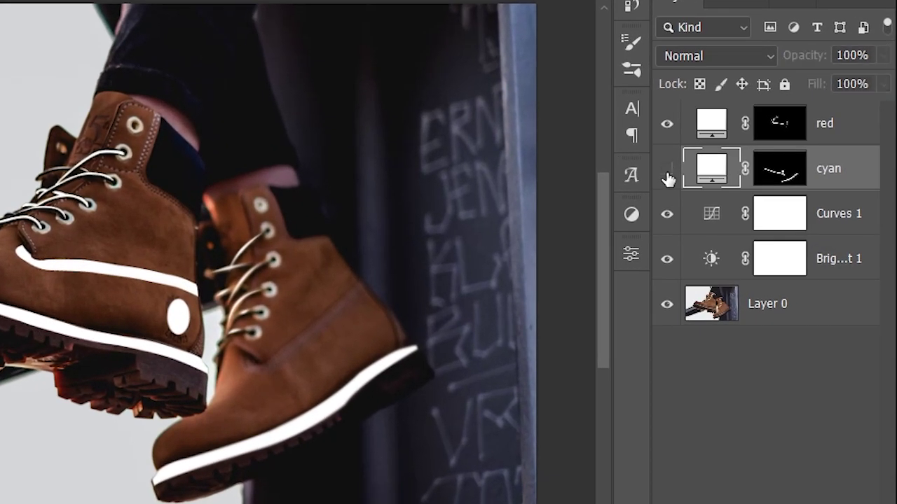
Step: Toggle the cyan and red layers' visibility on and off to compare their stripes
left_click(667, 176)
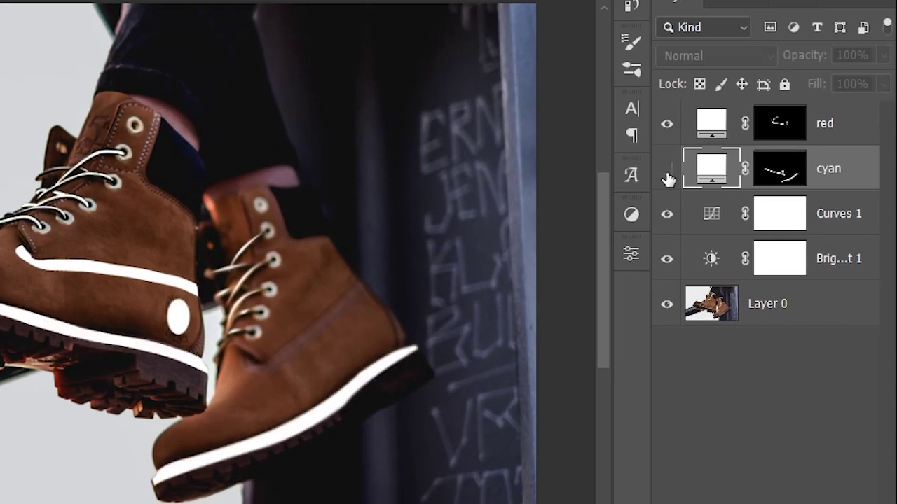
left_click(667, 175)
left_click(667, 175)
left_click(676, 125)
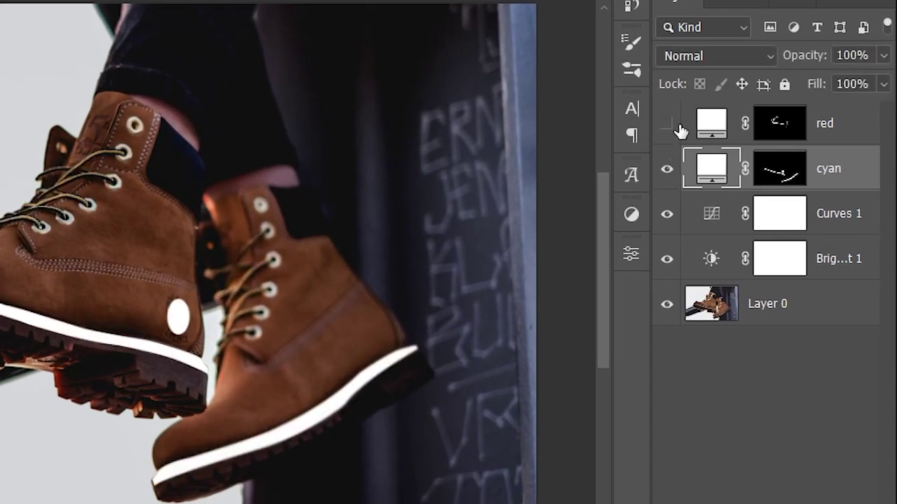
left_click(677, 124)
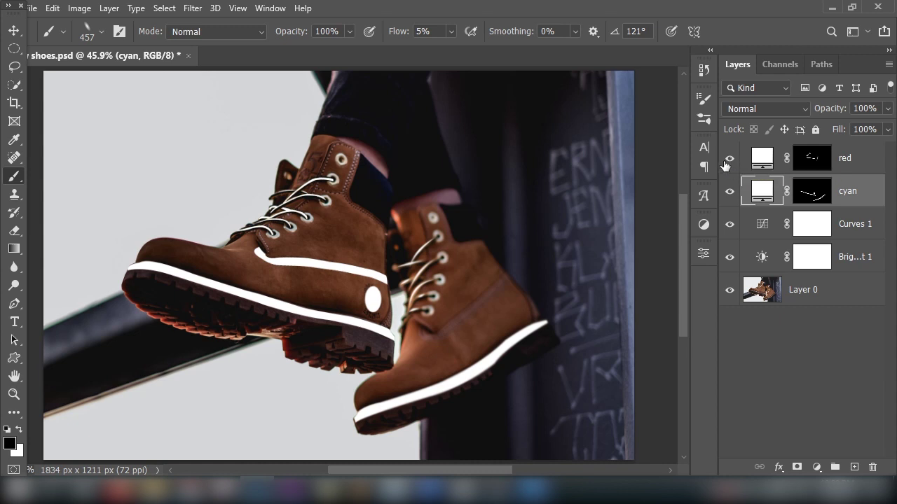
left_click(725, 163)
left_click(733, 190)
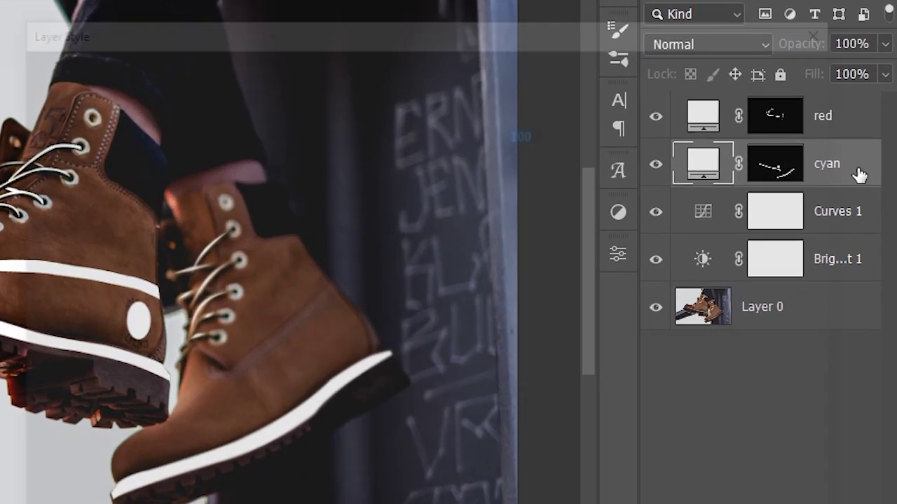
Step: Give the cyan layer a bright cyan Linear Dodge (Add) Outer Glow, opacity 65, size 55
double_click(869, 198)
left_click_drag(496, 41, 703, 0)
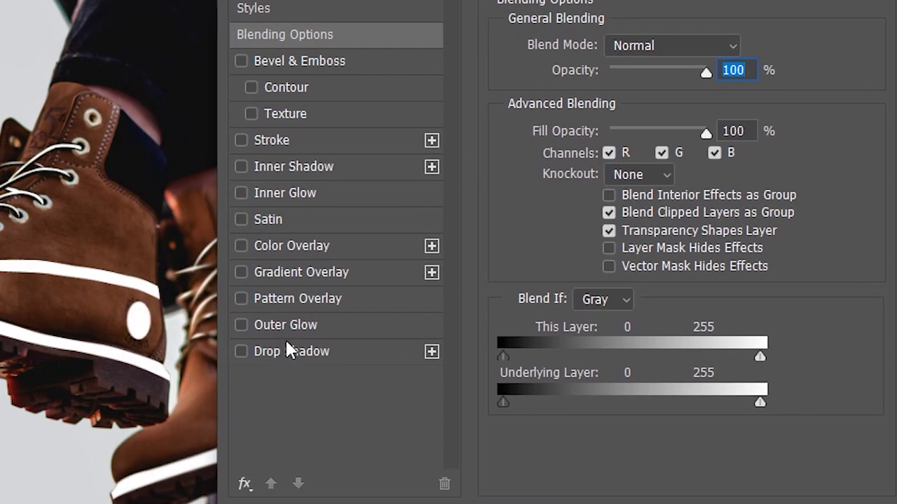
left_click(264, 326)
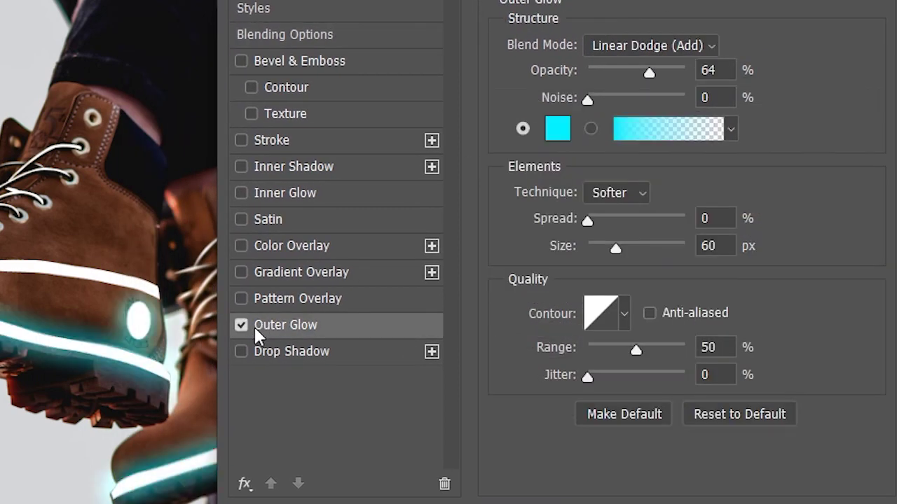
left_click(622, 45)
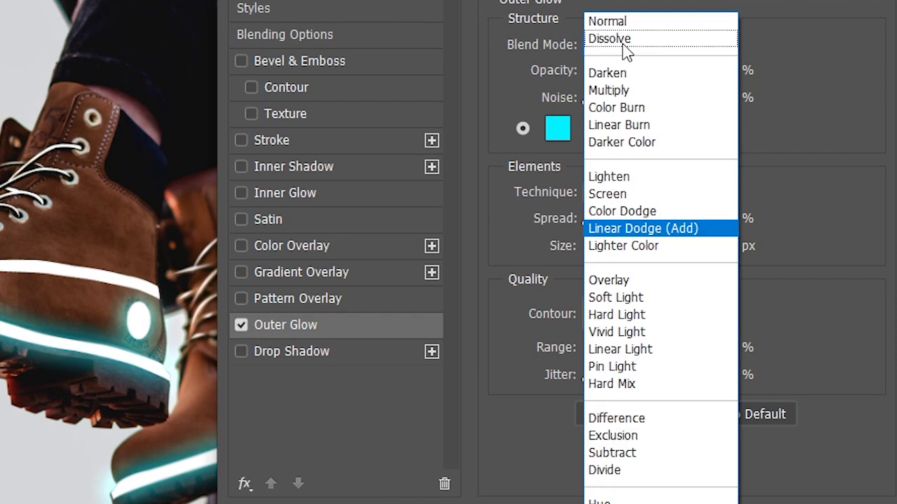
left_click(698, 230)
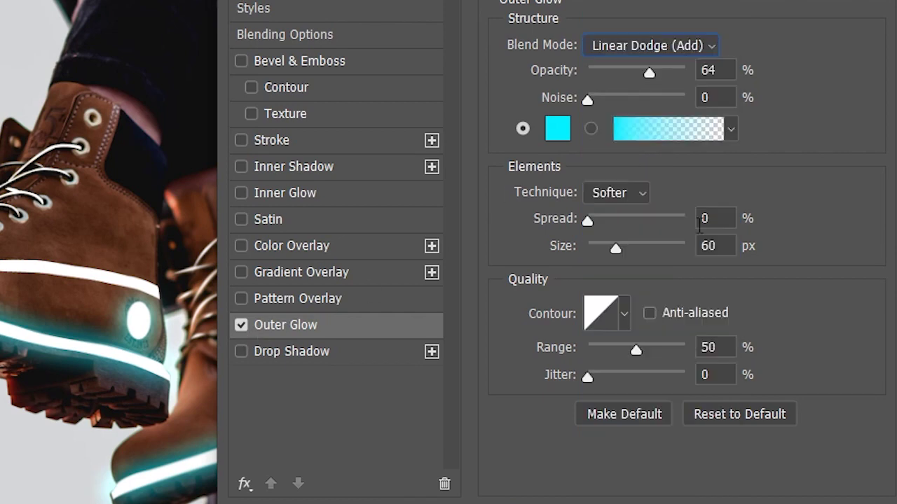
left_click(566, 144)
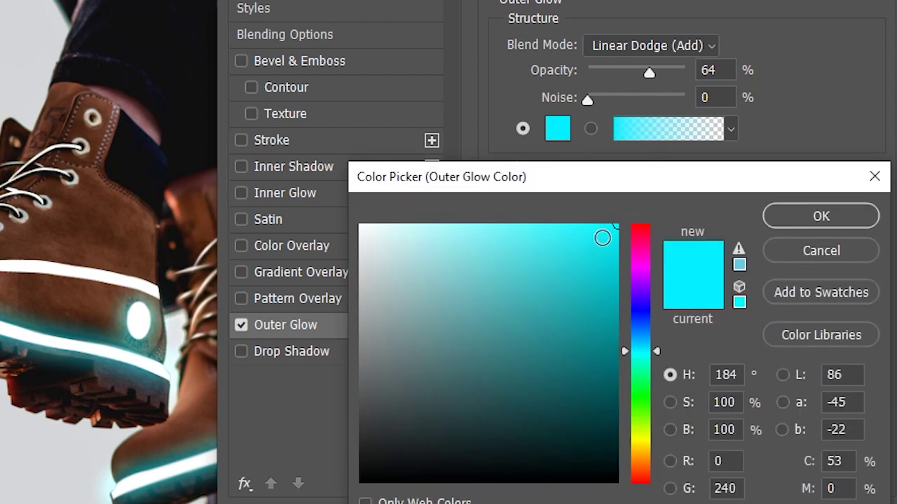
left_click_drag(601, 239, 622, 223)
left_click(797, 220)
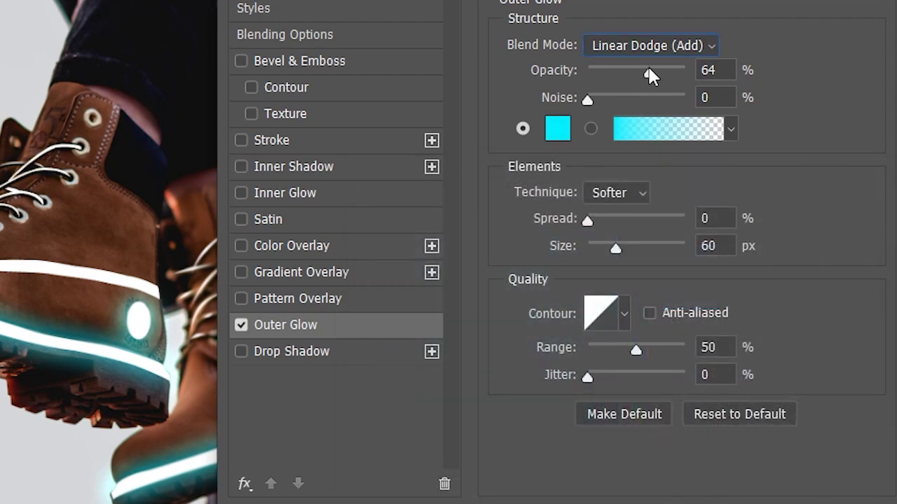
left_click_drag(648, 70, 652, 70)
type("65")
left_click_drag(619, 249, 616, 249)
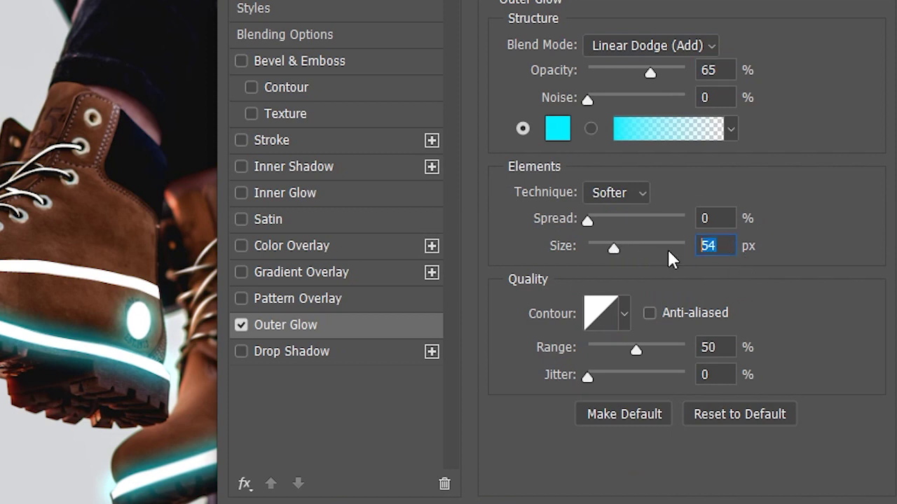
type("55")
Step: Add a Drop Shadow with adjusted size to the cyan layer and apply the style
left_click(242, 351)
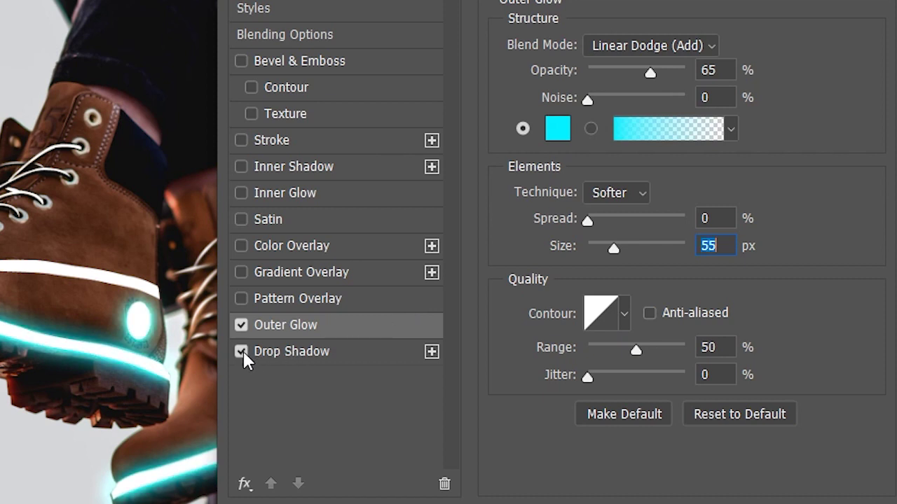
left_click(321, 361)
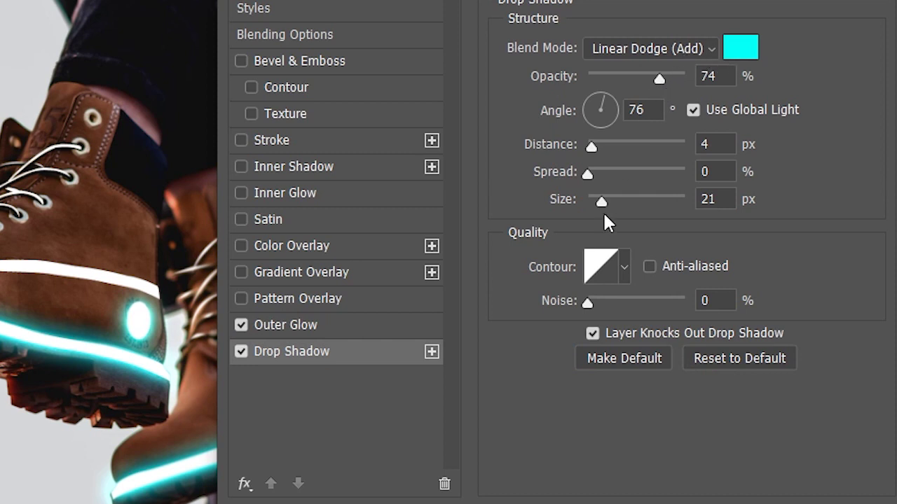
left_click_drag(620, 202, 602, 204)
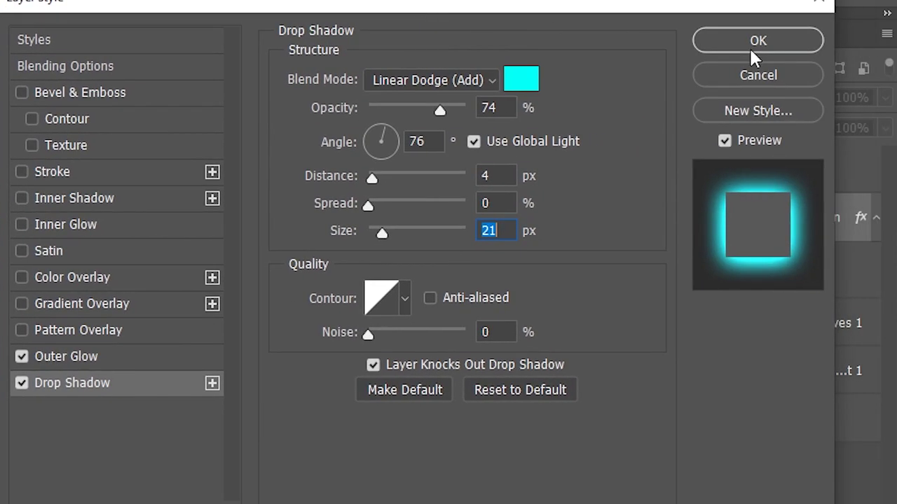
left_click(770, 39)
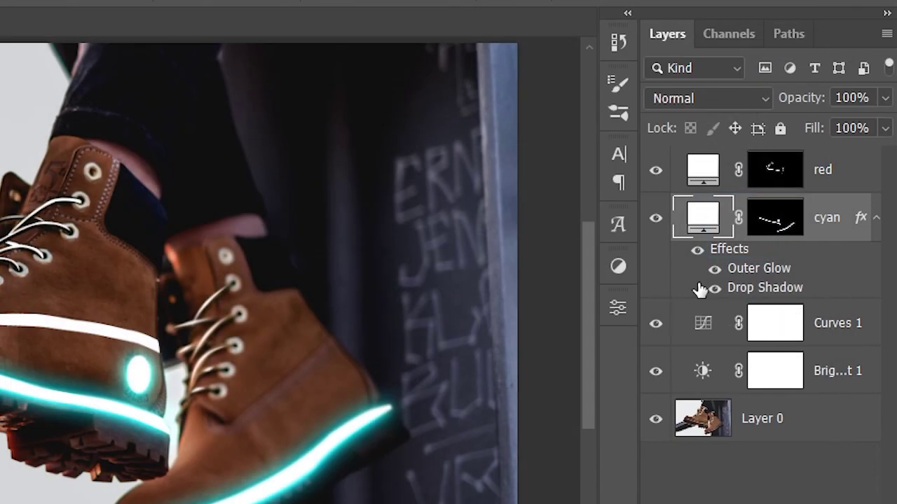
Step: Enable a pink Outer Glow on the red layer, keeping its colour and editing opacity and size
left_click(855, 176)
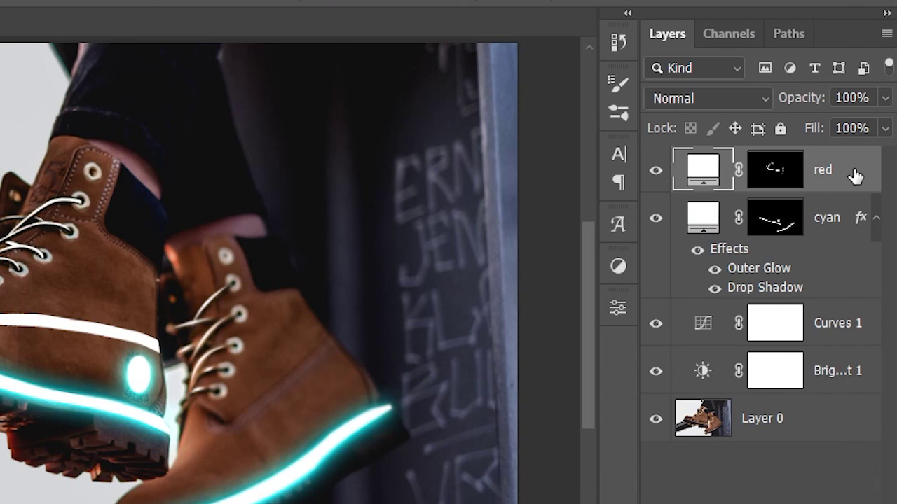
double_click(855, 175)
left_click_drag(391, 3, 596, 15)
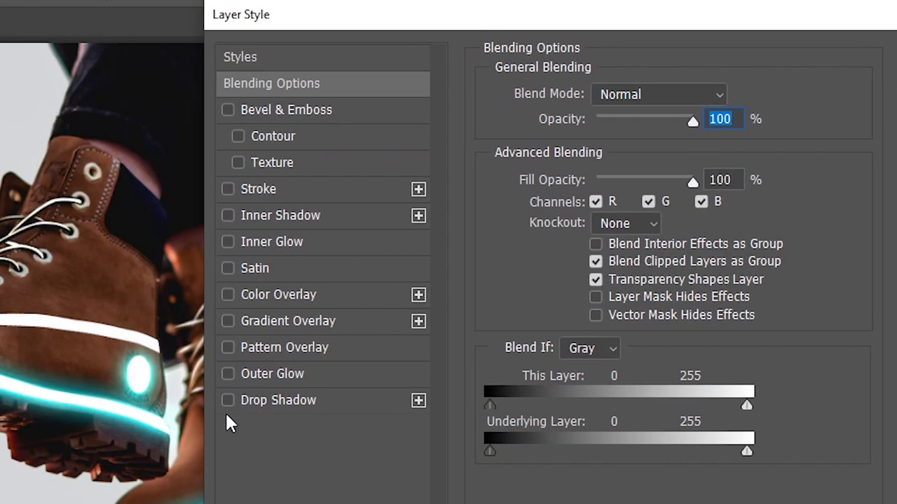
left_click(238, 378)
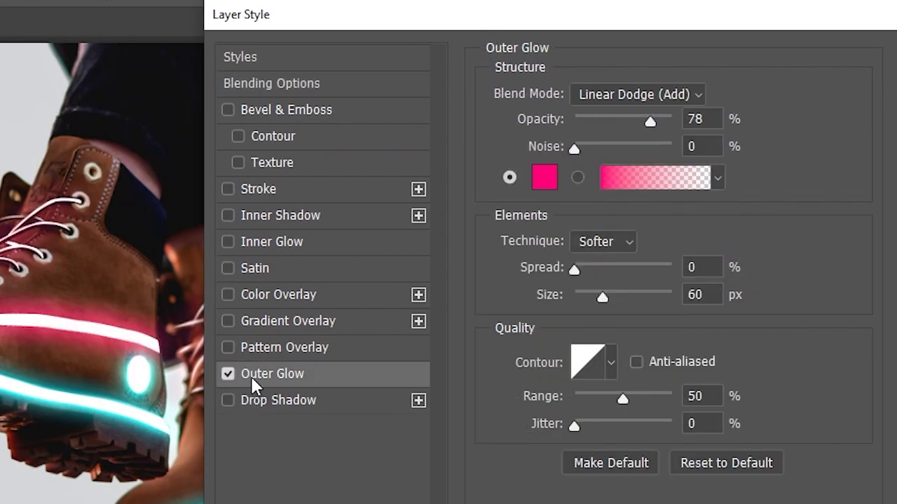
left_click(549, 185)
left_click(799, 264)
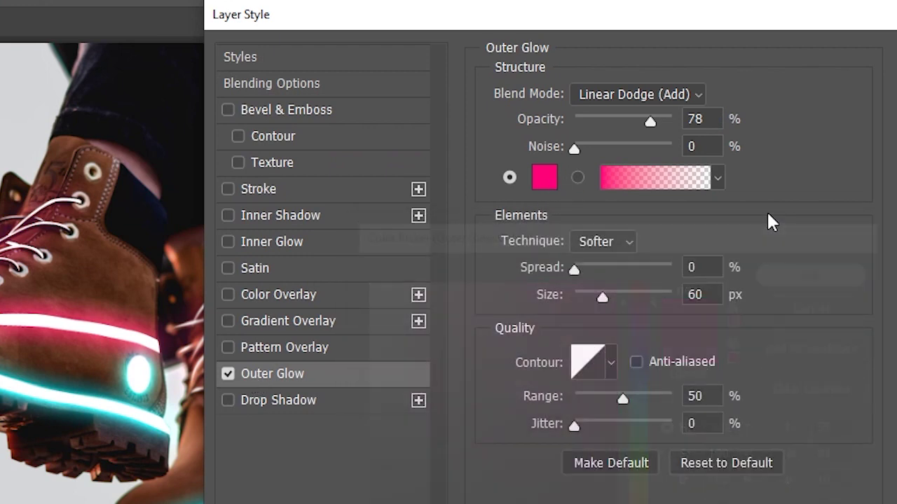
left_click_drag(706, 120, 663, 124)
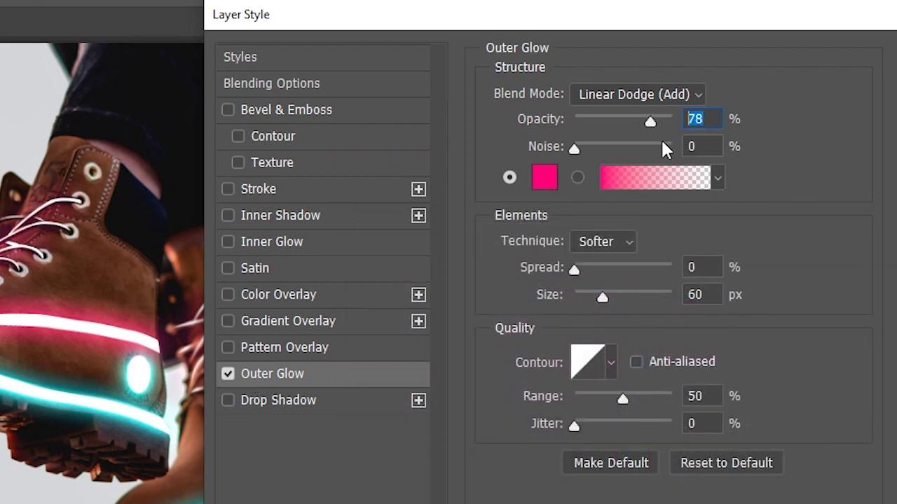
double_click(686, 295)
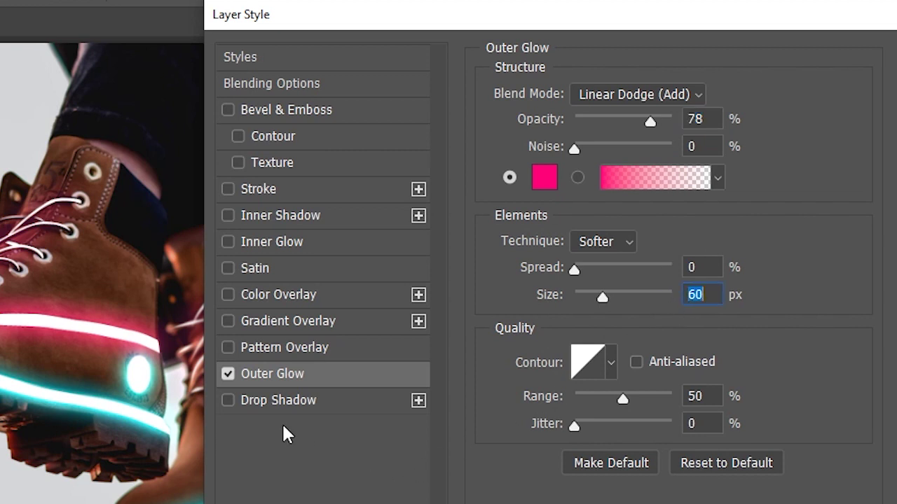
Step: Add a Drop Shadow at opacity 60 and size 23 to the red layer and apply
left_click(228, 400)
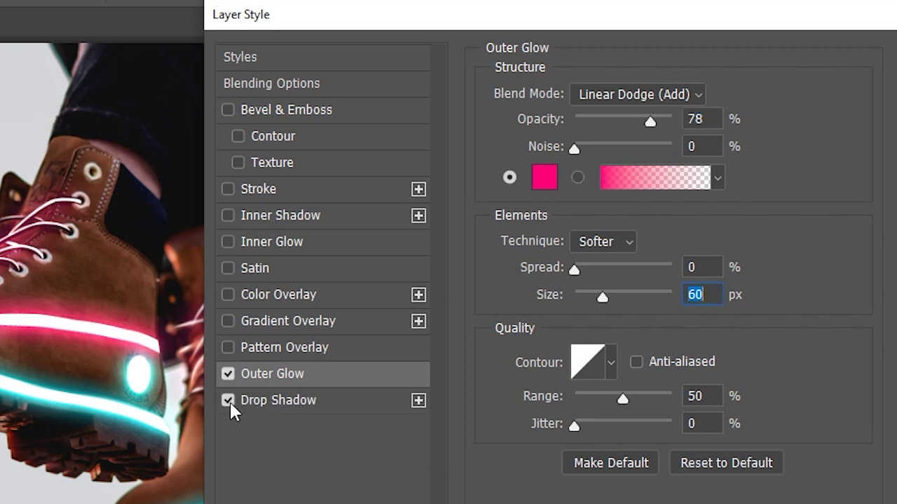
left_click(293, 403)
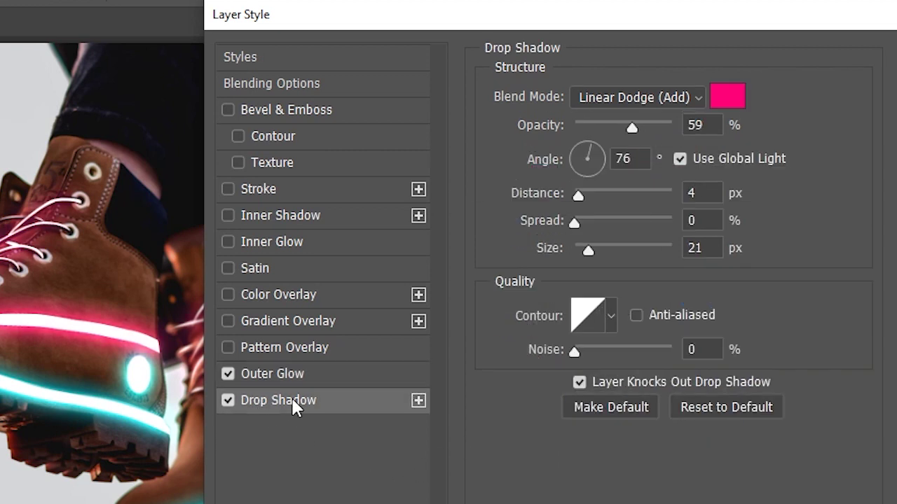
double_click(703, 124)
type("60")
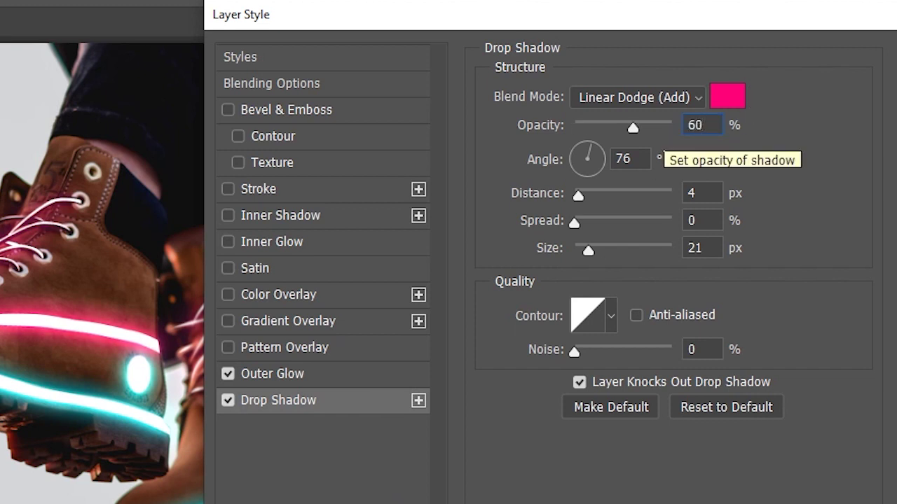
double_click(697, 248)
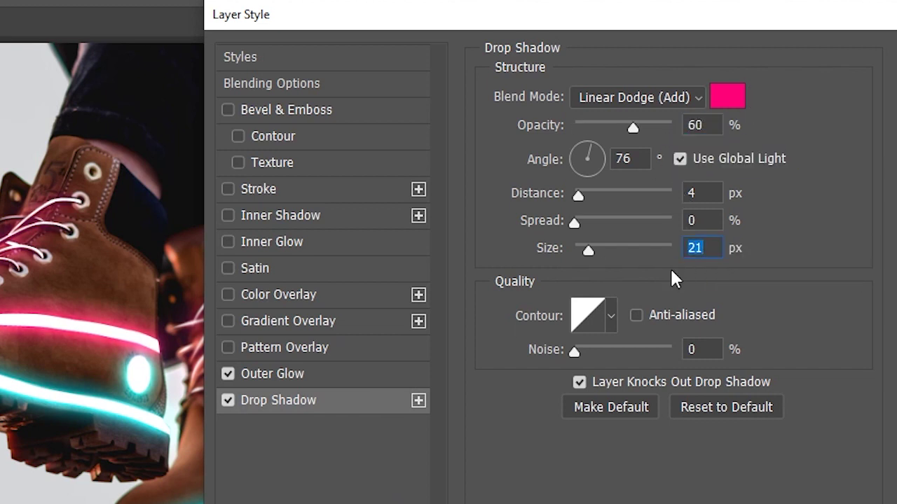
type("2")
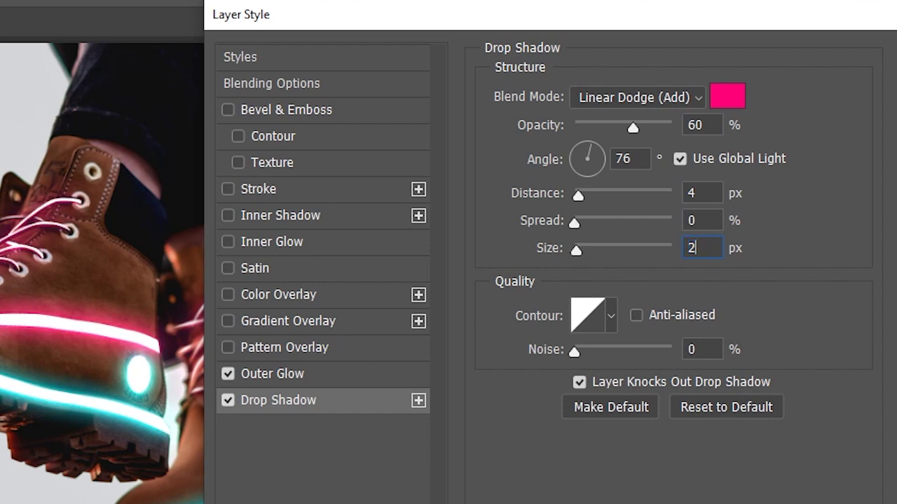
type("3")
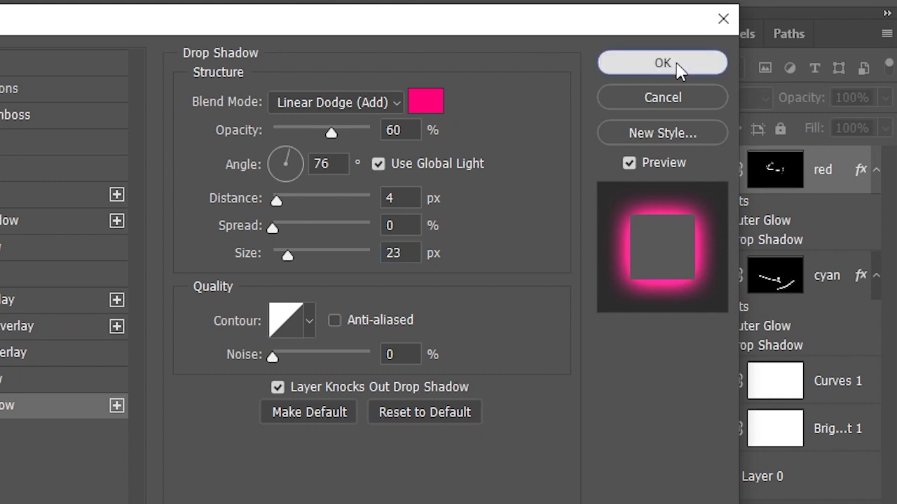
left_click(677, 65)
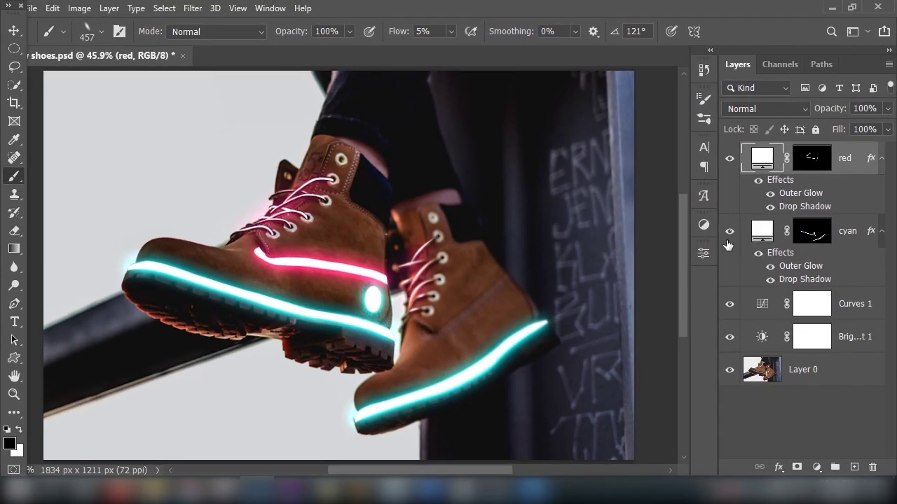
Step: Add a Brightness/Contrast layer at -16 above Curves 1, then select the red layer
left_click(730, 231)
left_click(852, 304)
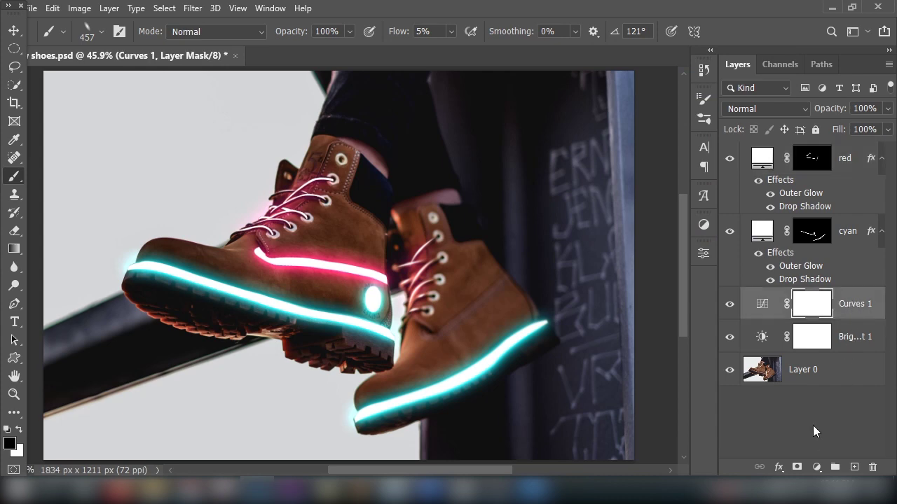
left_click(816, 467)
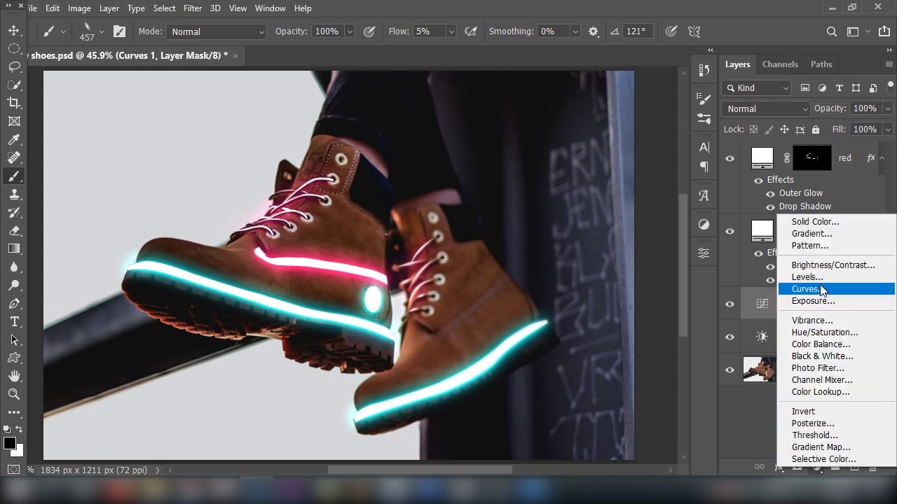
left_click(823, 265)
left_click_drag(584, 307, 576, 314)
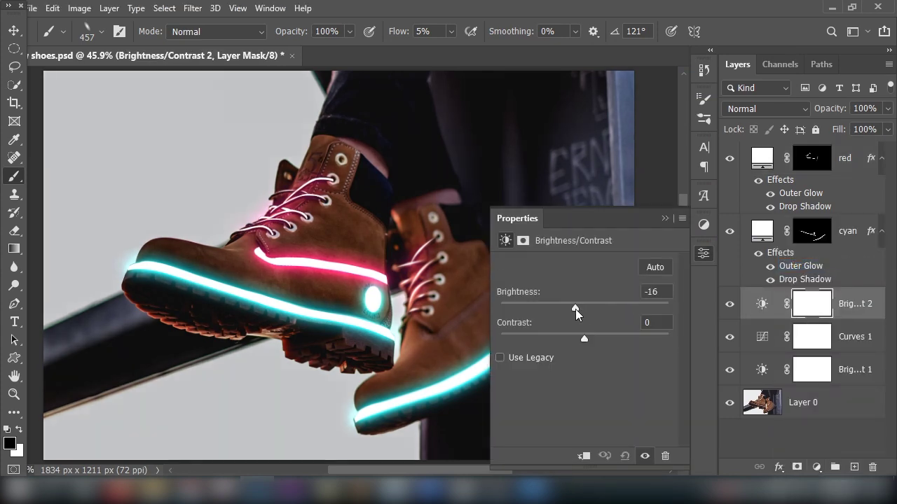
left_click(665, 219)
left_click(827, 173)
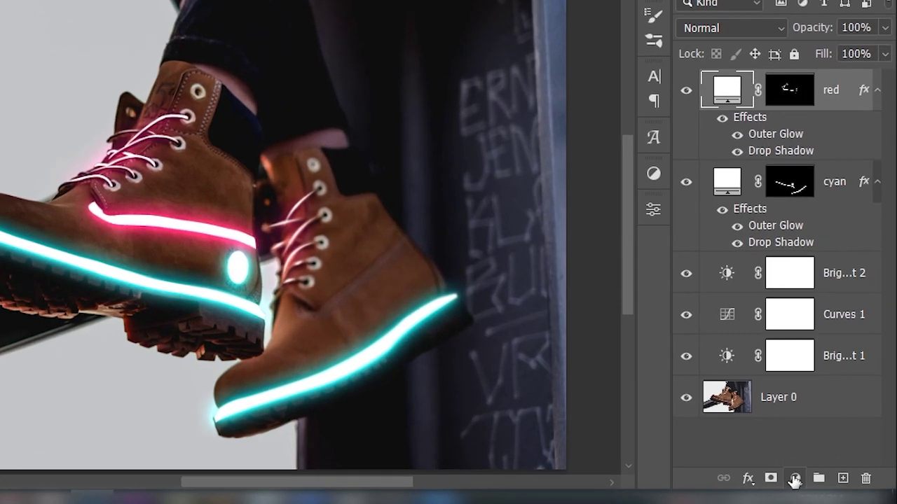
Step: Add a Solid Color fill layer in bright cyan 00fcff
left_click(816, 466)
left_click(764, 112)
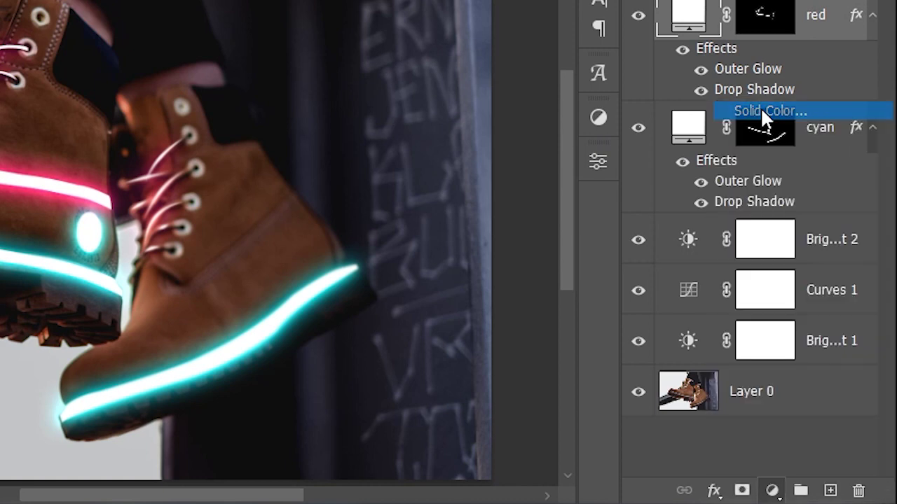
left_click(626, 267)
left_click_drag(595, 187, 596, 130)
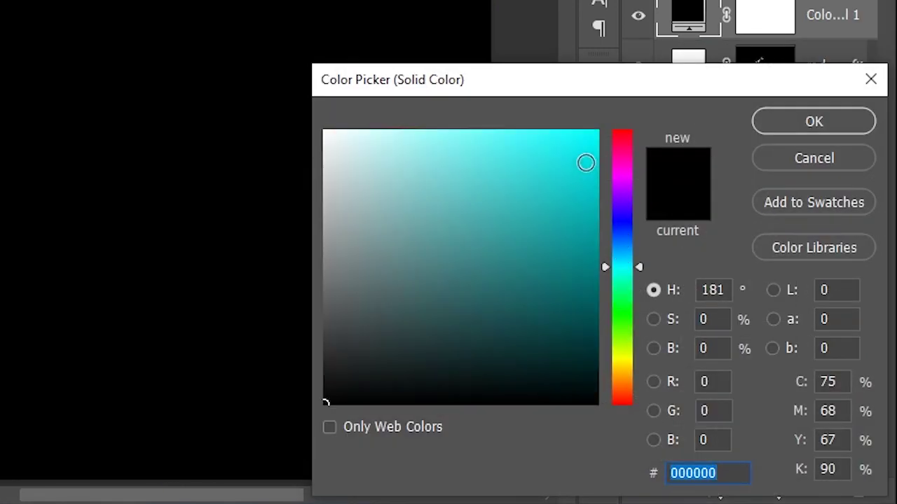
left_click(812, 122)
Step: Set the cyan fill to Soft Light and invert its mask to black
left_click(704, 35)
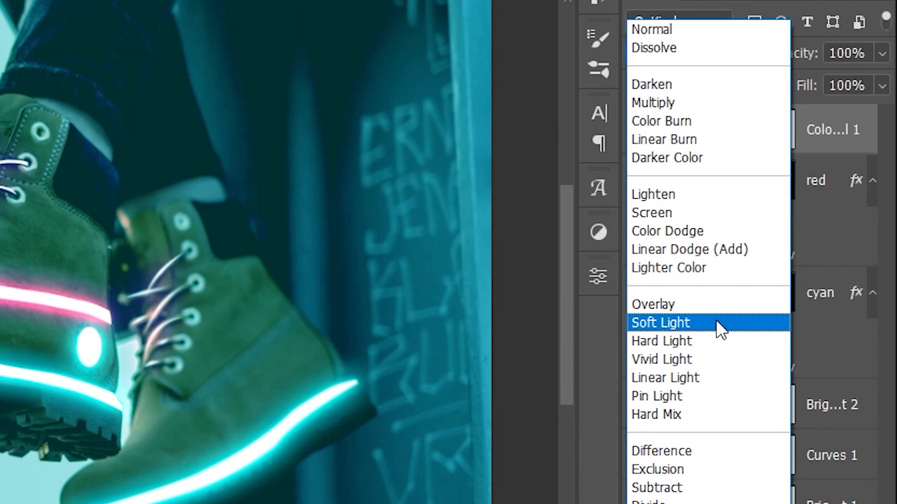
left_click(719, 323)
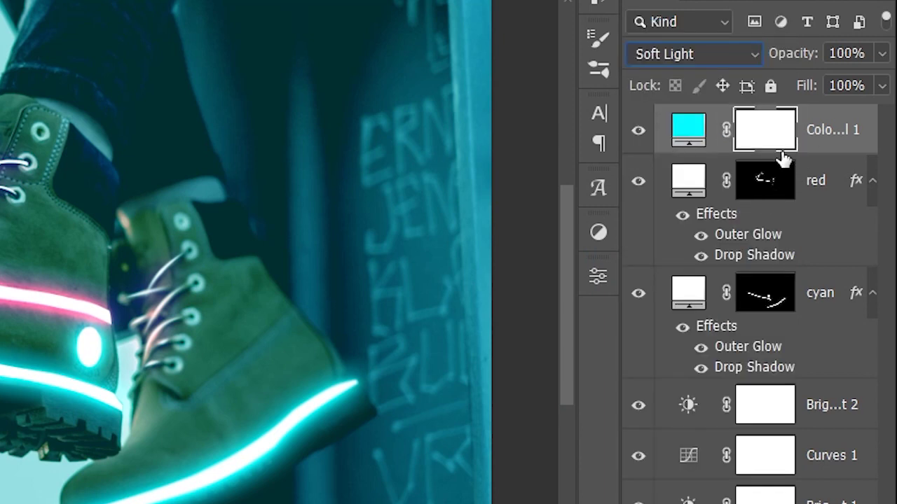
key("ctrl+i")
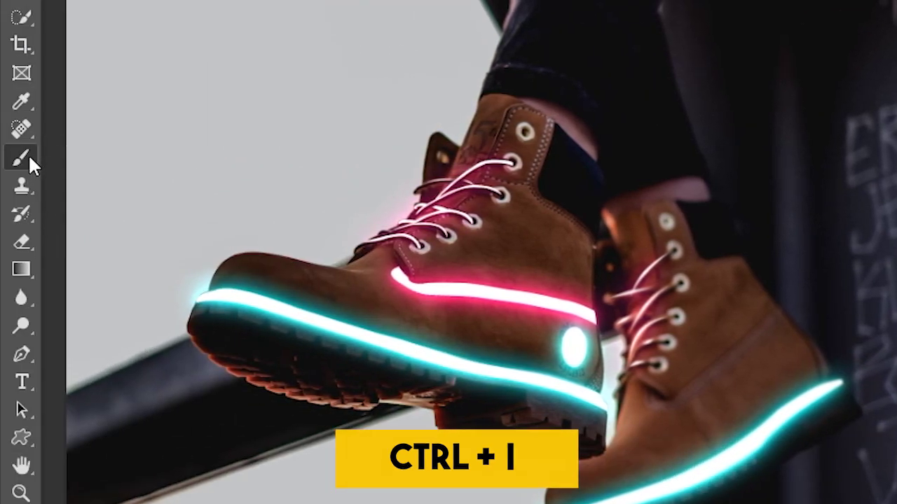
Step: Set up a flattened, rotated soft Brush with white as the painting colour
right_click(28, 156)
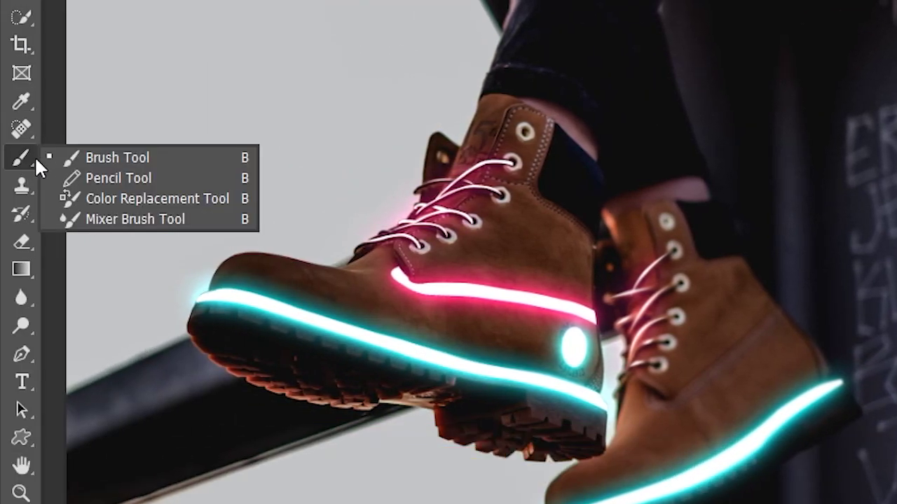
left_click(80, 156)
right_click(840, 343)
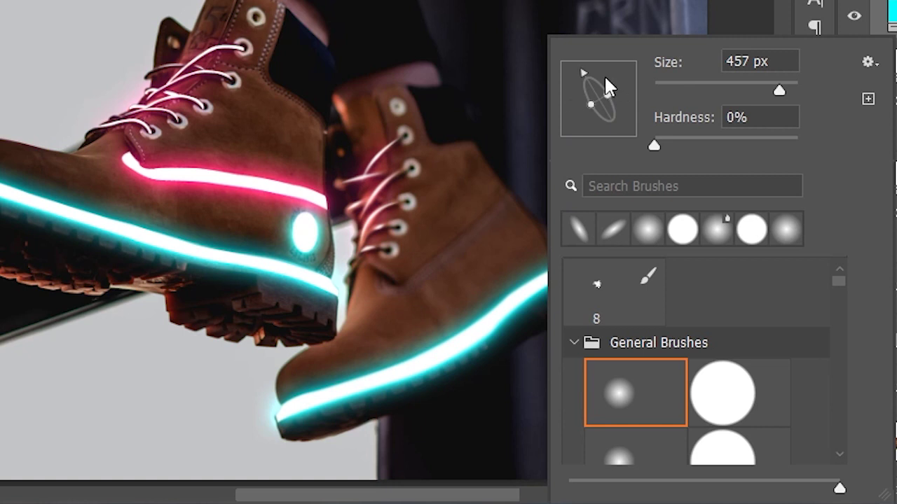
left_click_drag(588, 103, 594, 117)
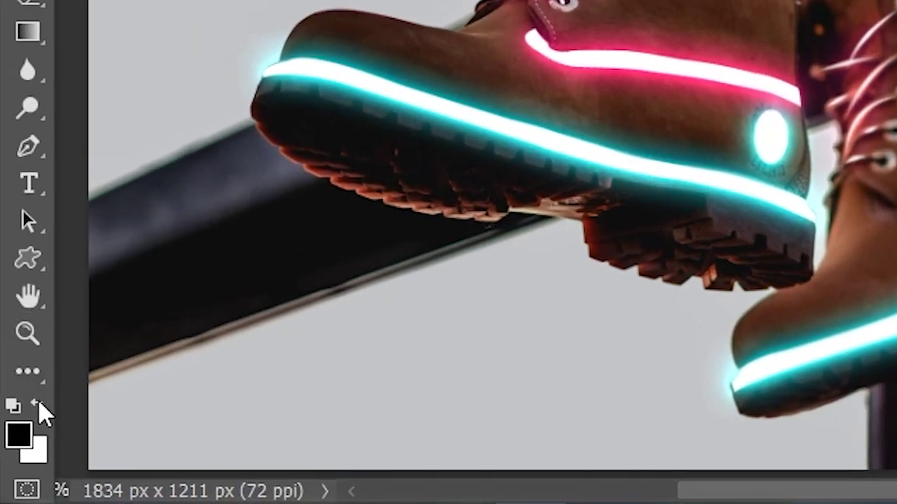
left_click(40, 407)
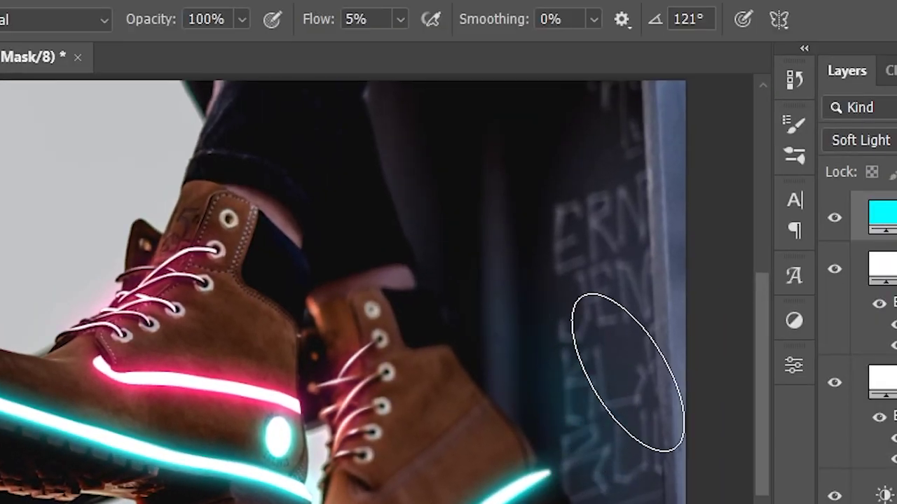
Step: Paint soft white mask strokes at 1% flow along the right boot's sole
left_click(358, 19)
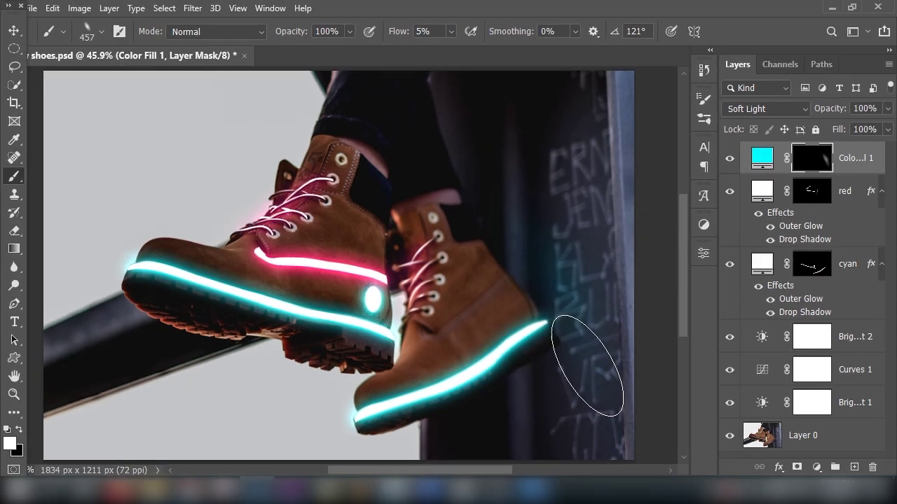
right_click(582, 306)
mouse_move(618, 203)
left_mouse_down()
mouse_move(643, 213)
mouse_move(638, 201)
left_mouse_up()
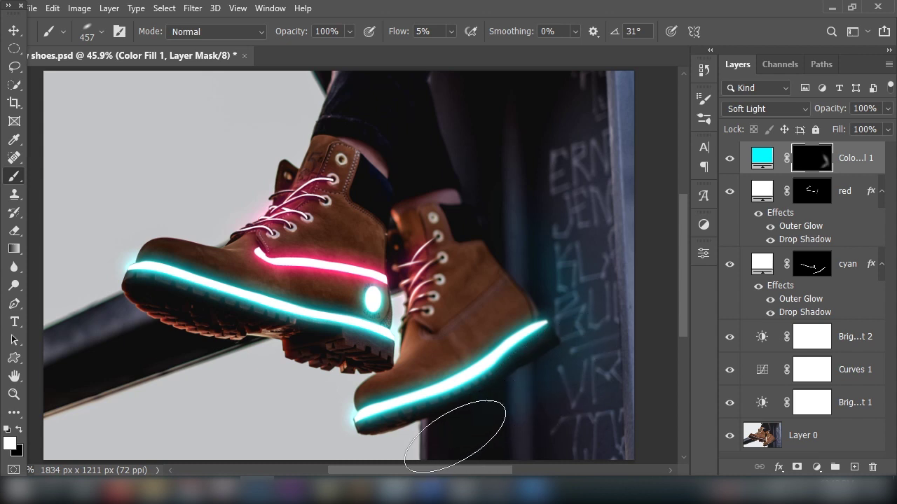
left_click_drag(464, 424, 449, 428)
left_click_drag(401, 31, 395, 32)
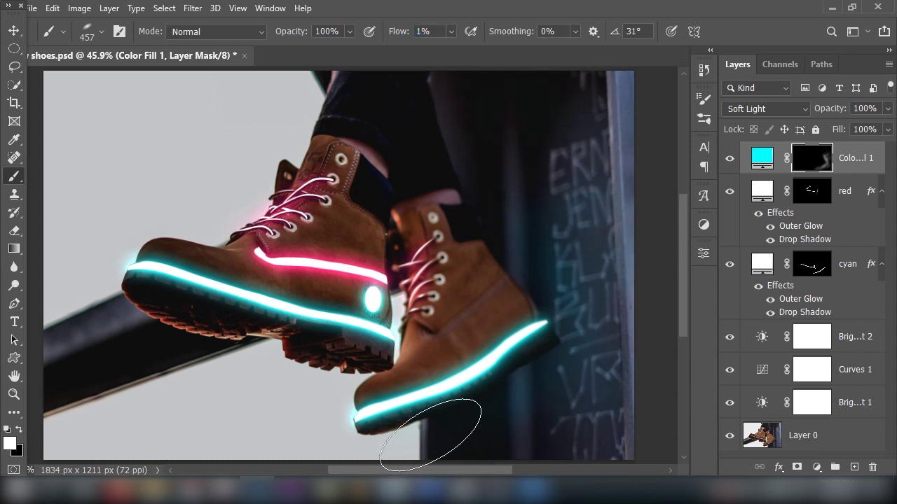
left_click(13, 393)
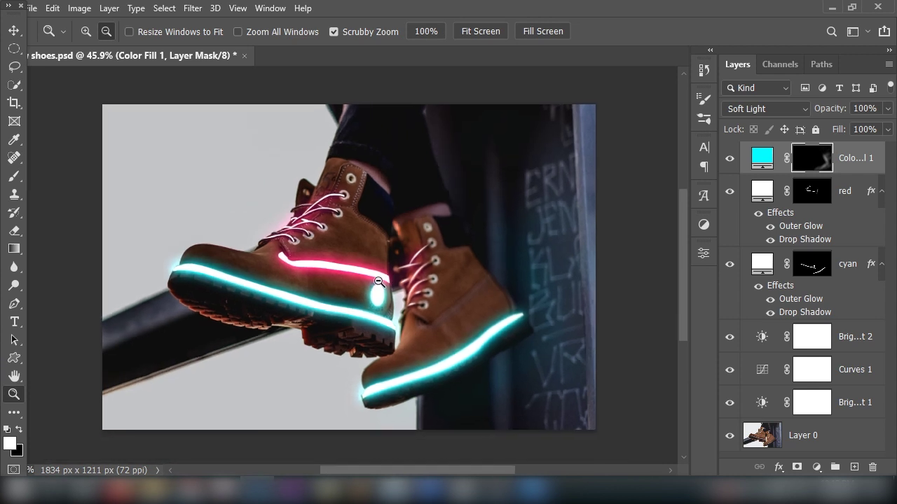
Step: Target the Color Fill layer and stamp all visible layers into a new Layer 1
left_click_drag(396, 275, 394, 275)
key("ctrl+2")
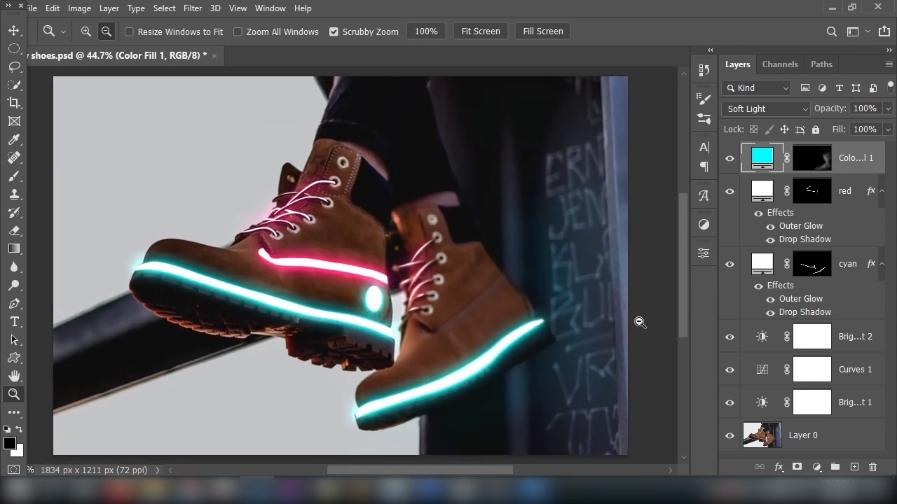
key("ctrl+shift+alt+e")
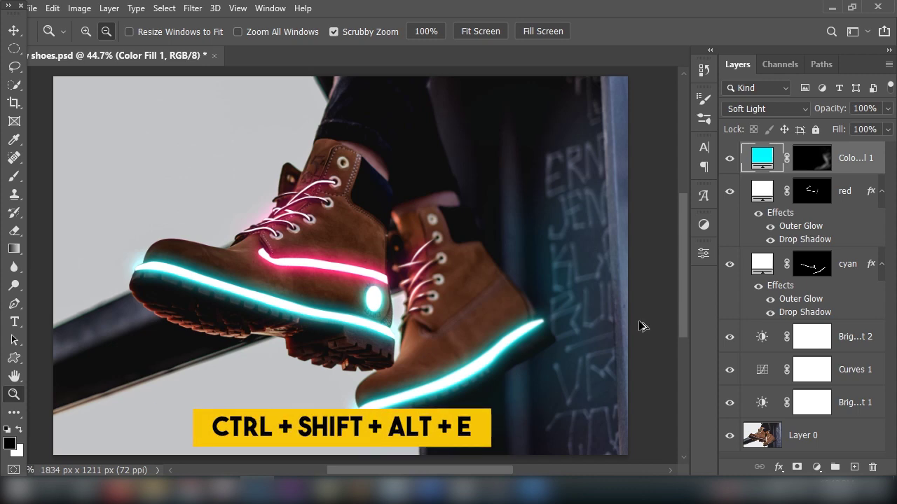
key("ctrl+shift+alt+e")
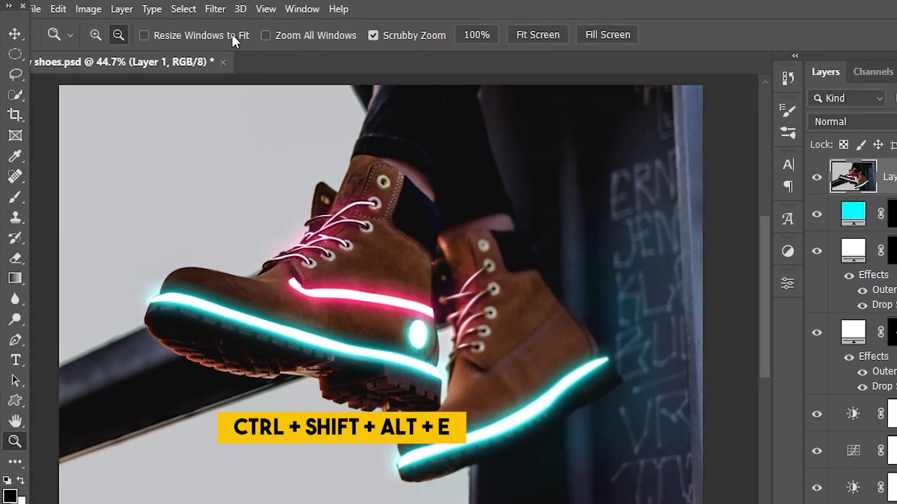
Step: Open the Camera Raw filter and set tint +20, contrast +15, highlights -17
left_click(192, 7)
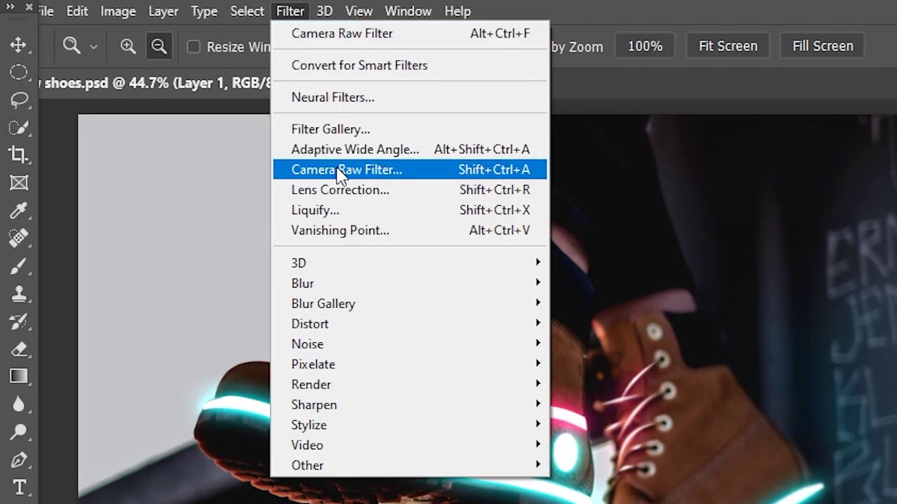
left_click(339, 171)
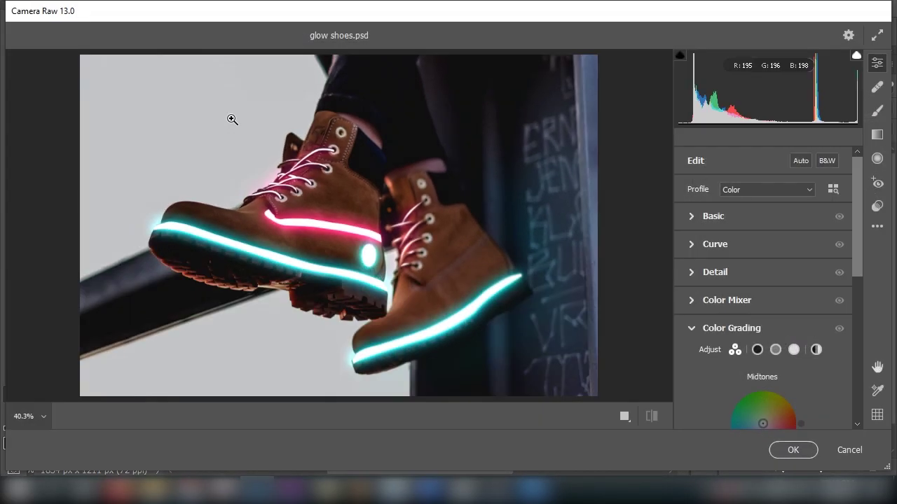
left_click(691, 217)
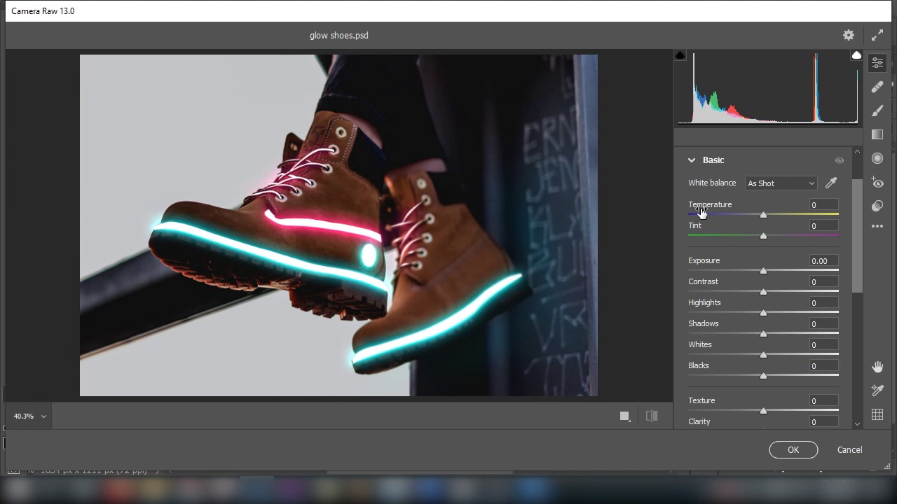
left_click_drag(765, 237, 760, 210)
left_click_drag(763, 312, 750, 311)
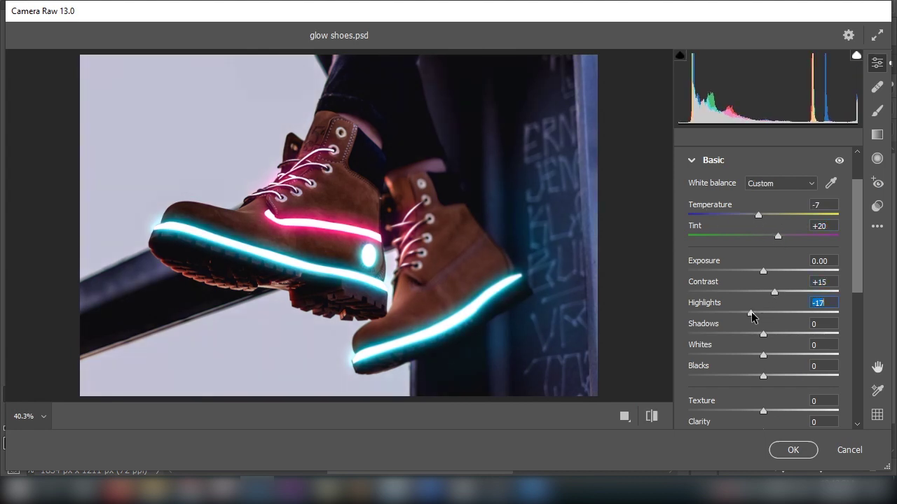
left_click_drag(763, 354, 794, 354)
Step: Raise clarity, dehaze and vibrance slightly, then expand Detail, Color Mixer and Color Grading
scroll(758, 287, "down", 3)
left_click_drag(763, 252, 771, 253)
left_click_drag(763, 273, 771, 273)
left_click_drag(763, 309, 771, 309)
scroll(764, 294, "down", 3)
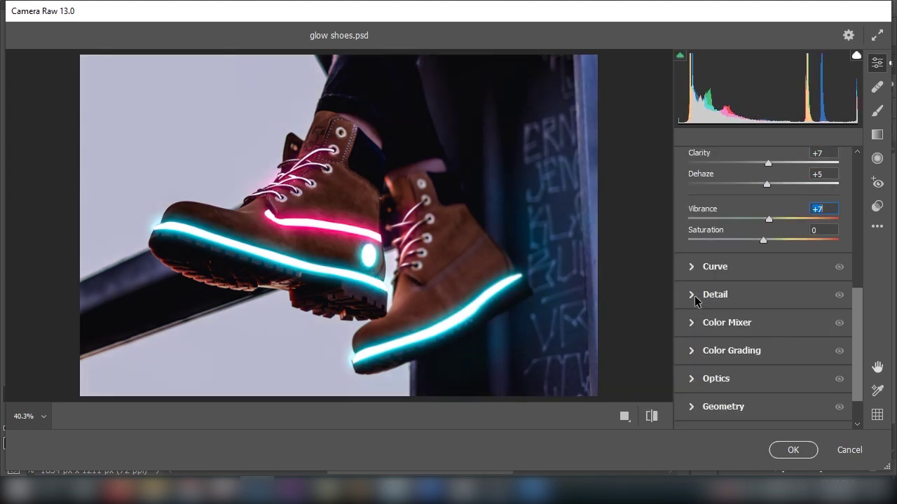
left_click(697, 301)
left_click(727, 395)
scroll(764, 260, "down", 3)
left_click(694, 338)
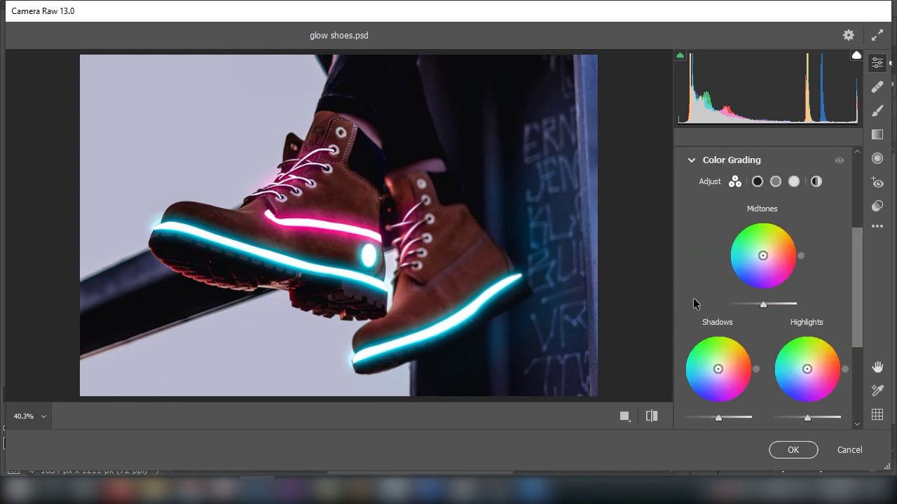